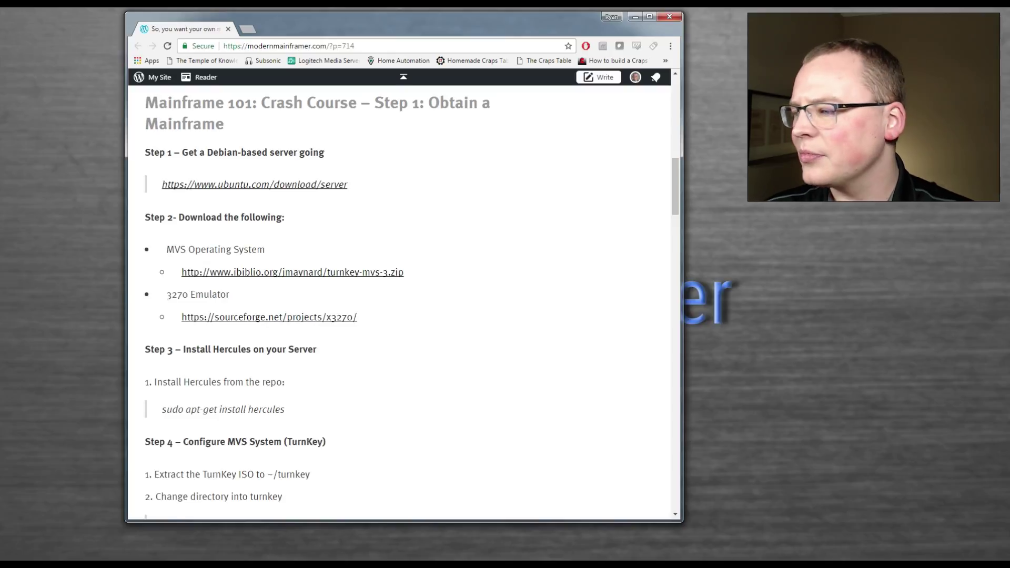
- Scroll the Mainframe 101 article down to Step 3 (Hercules install) and Step 4 (TurnKey configuration)
scroll(399, 302, "down", 3)
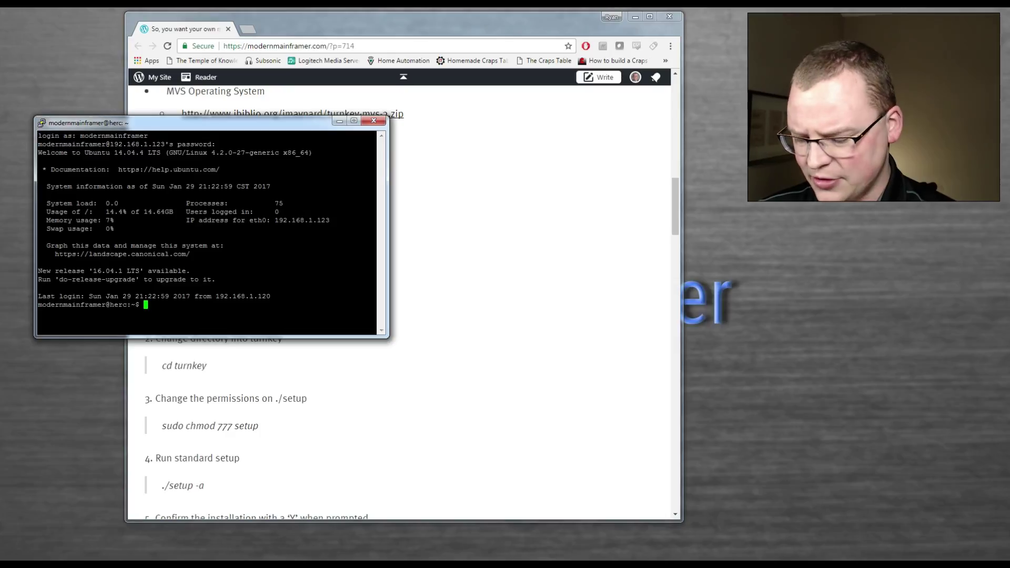
- Run 'sudo apt-get install hercules' and authorise it with the sudo password
type("sudo ")
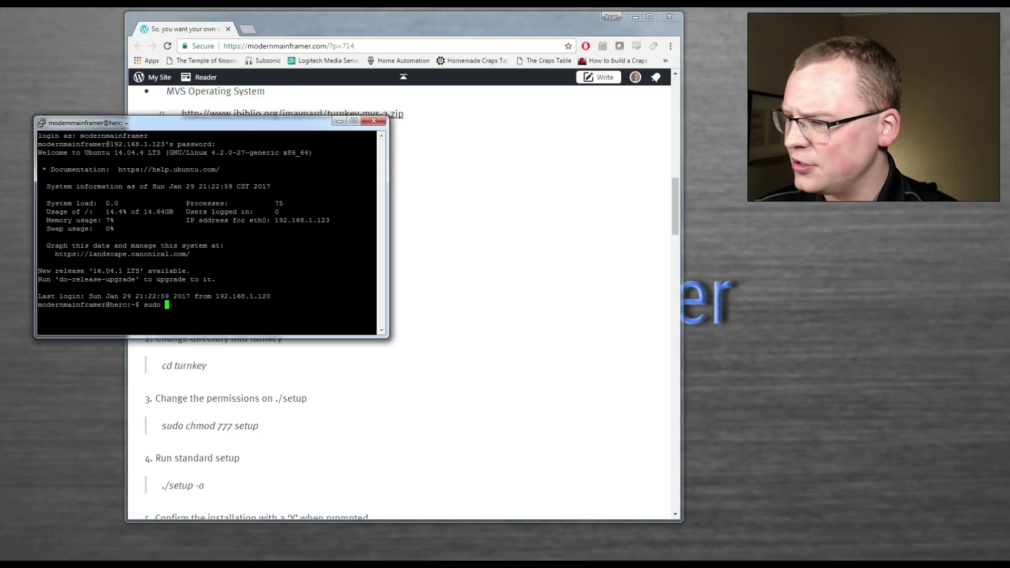
type("apt-get insta")
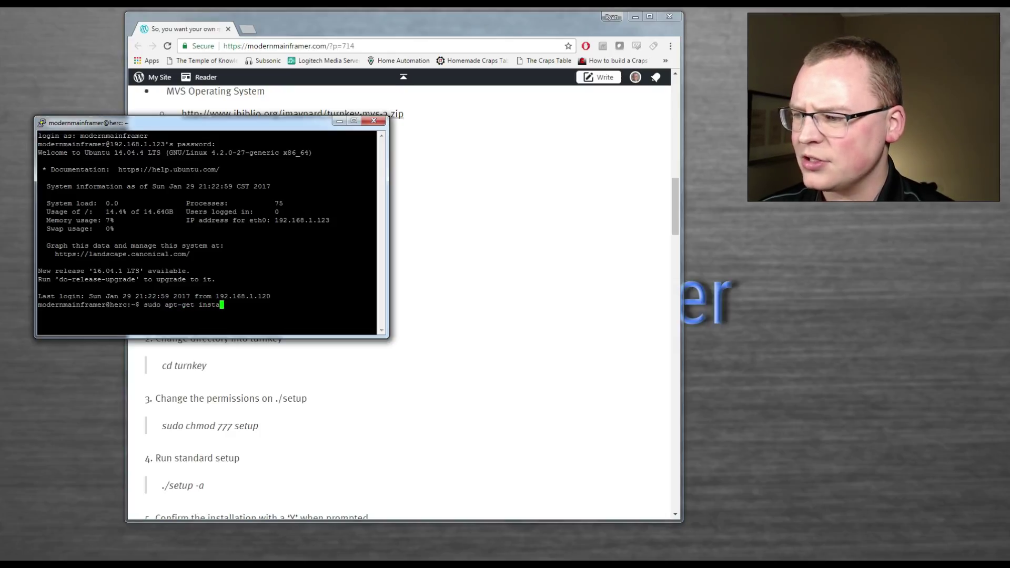
type("ll hercules")
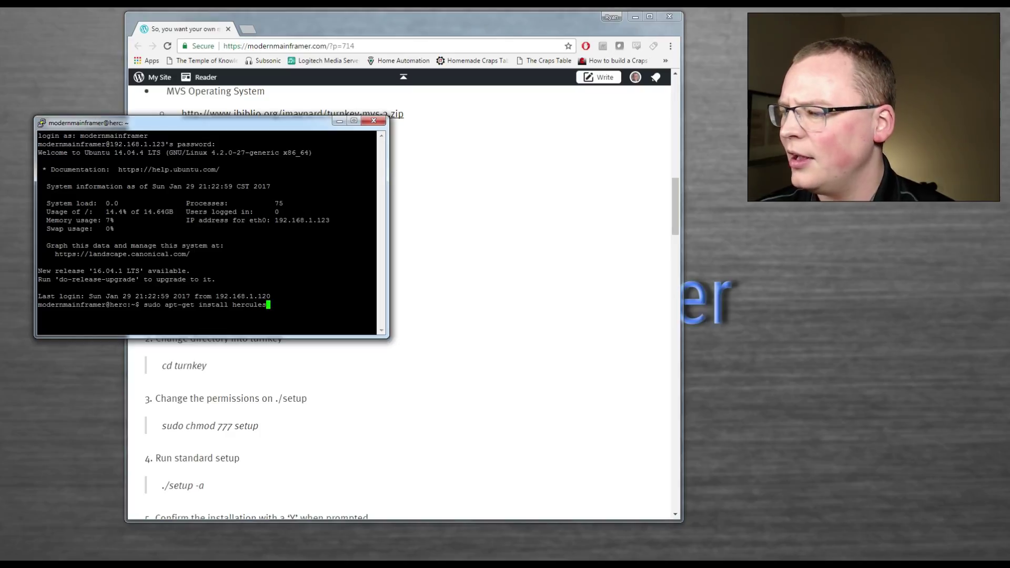
key("Return")
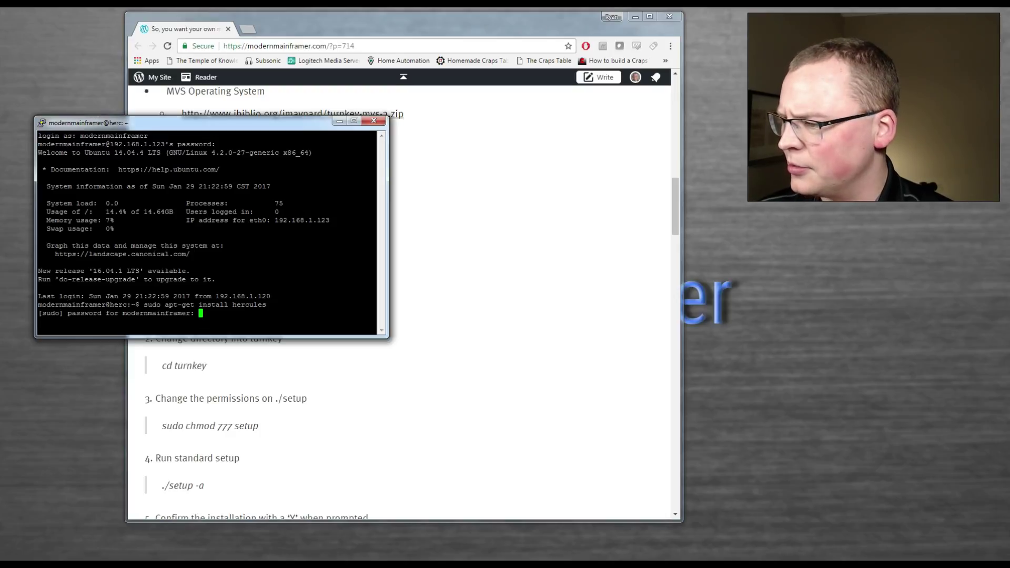
key("Return")
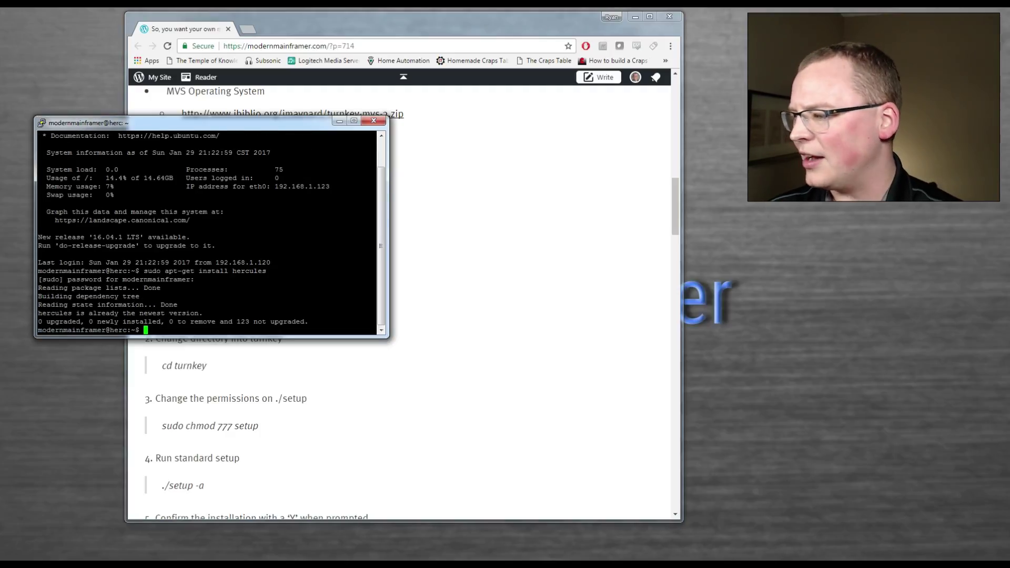
- Place the PuTTY window at the top-left and the browser window to its right
left_click_drag(211, 123, 177, 25)
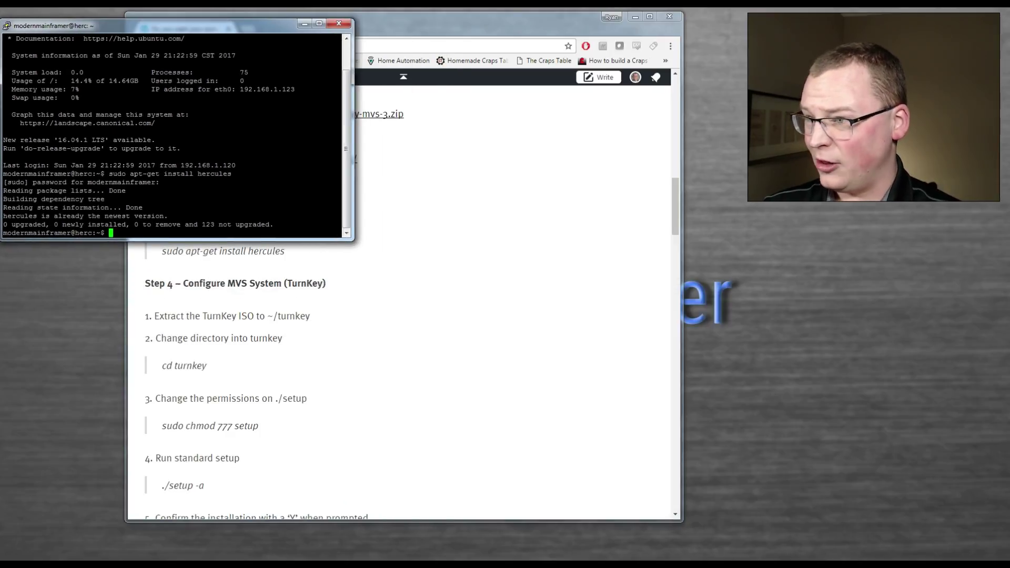
left_click(474, 18)
left_click_drag(473, 19, 614, 52)
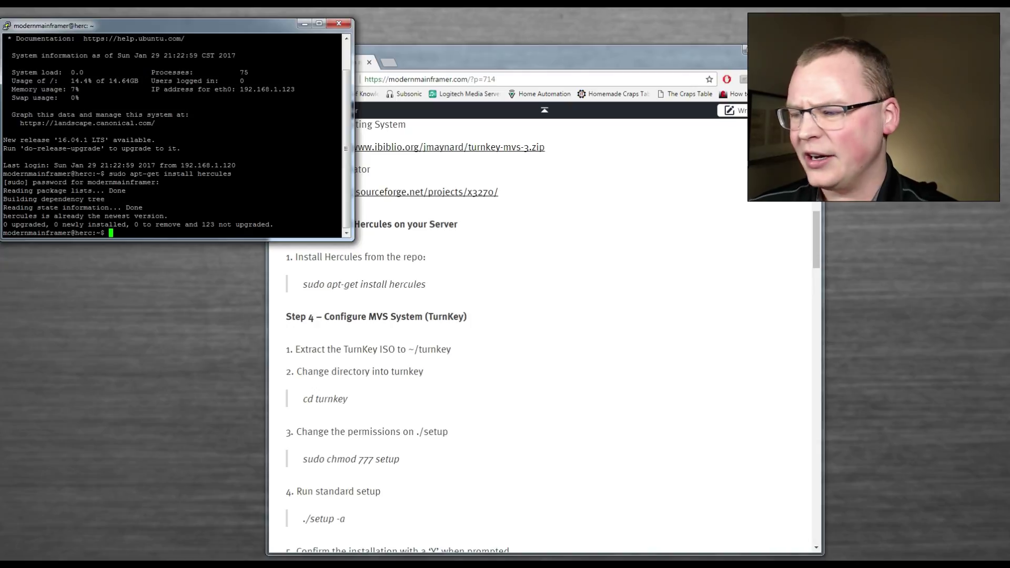
- Enter the turnkey directory, list its files, and launch the standard setup with './setup -a'
type("cd")
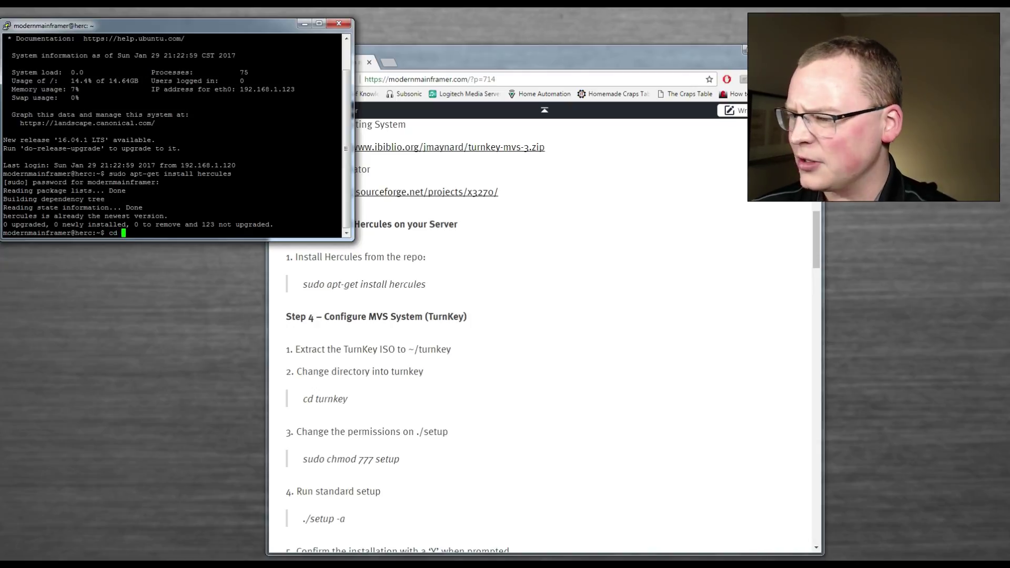
type("turnkey/")
key("Return")
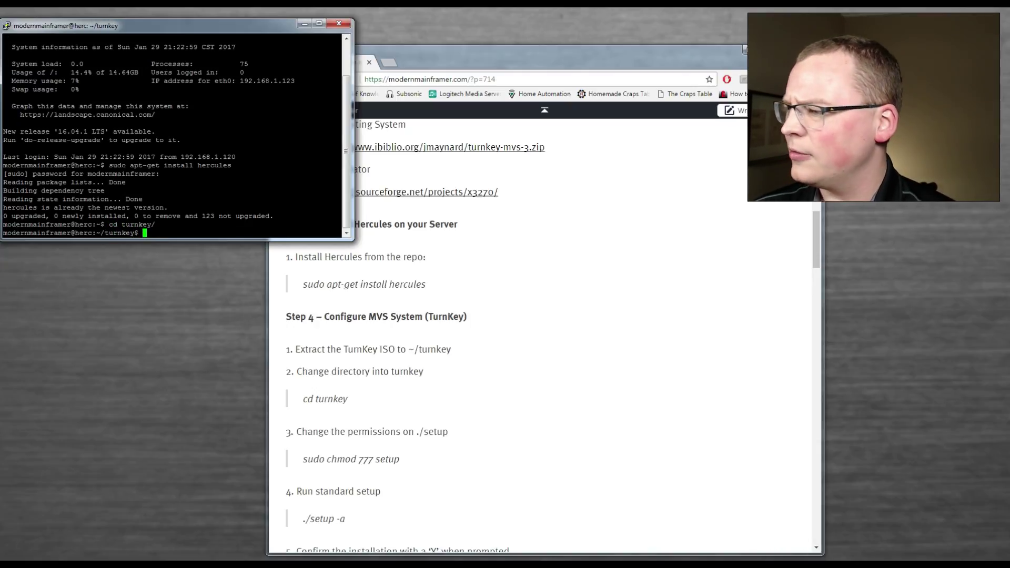
type("ls")
key("Return")
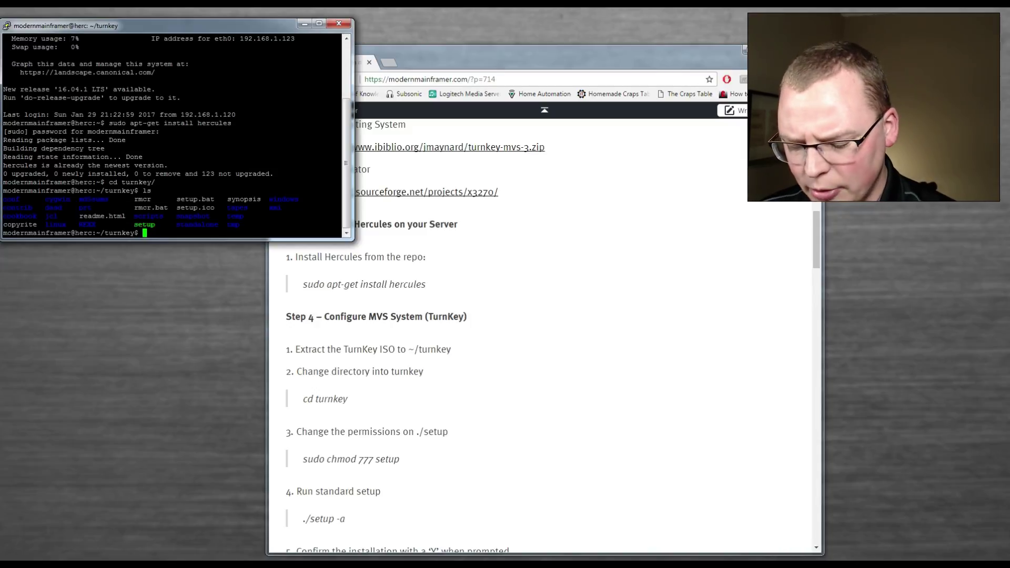
type("./se")
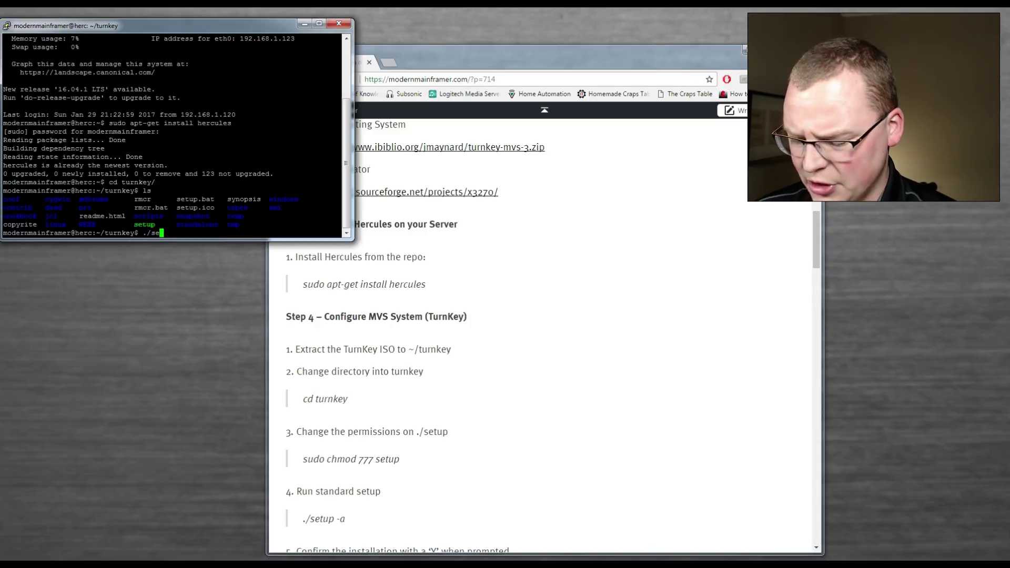
type("tup -a")
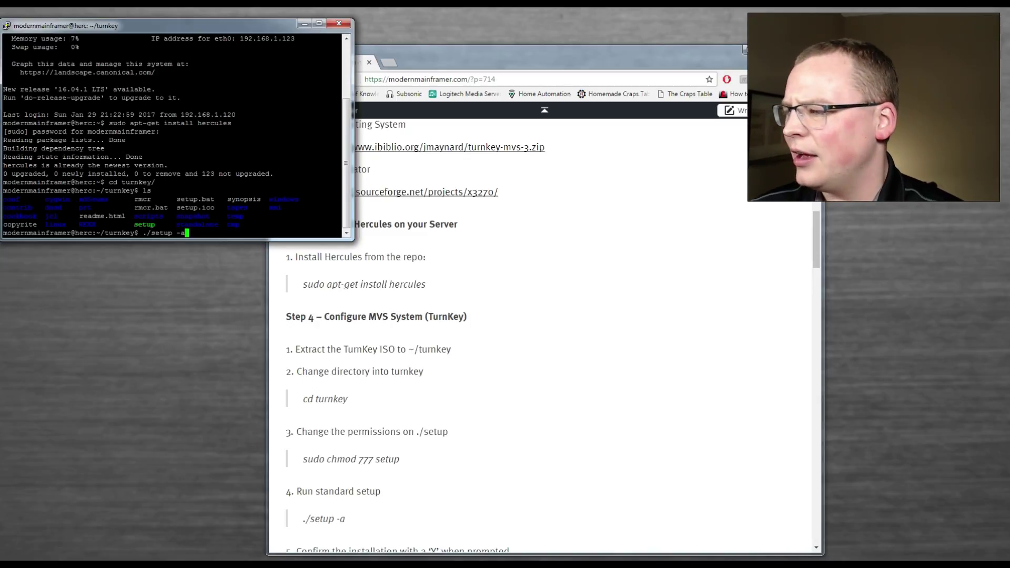
key("Return")
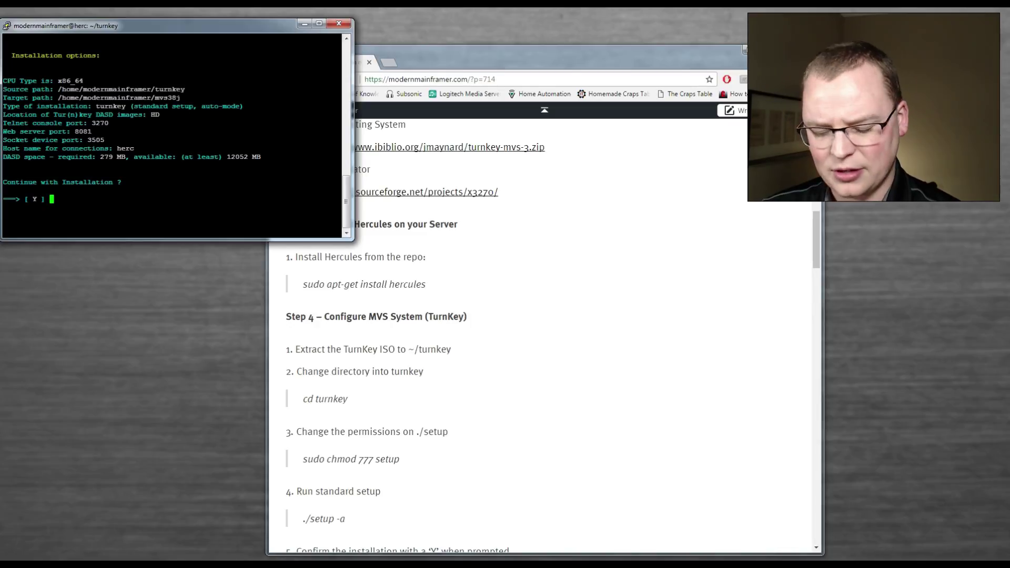
- Accept the default installation options, enter the catalog password, and dismiss the final setup message
key("Return")
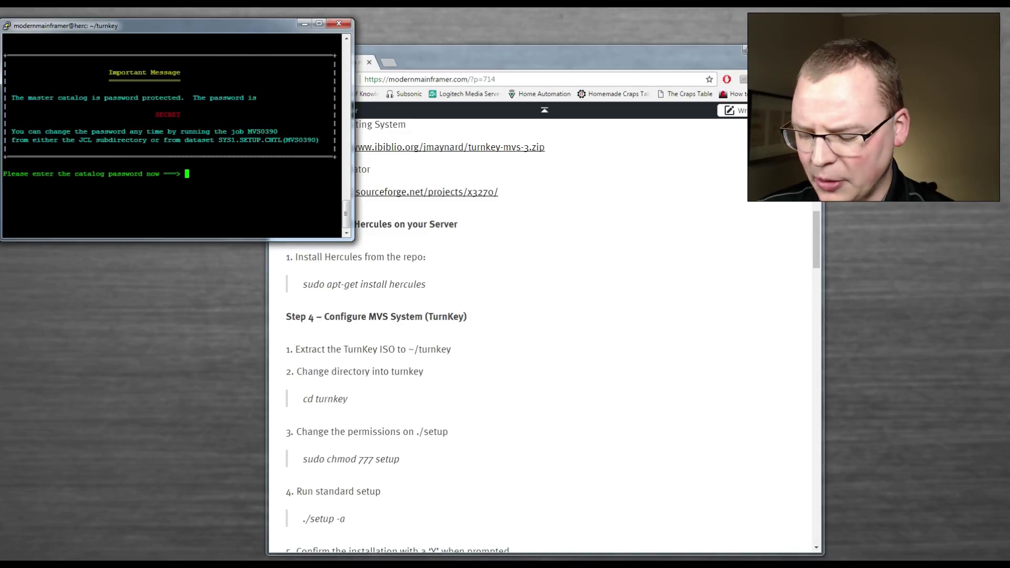
type("SEC")
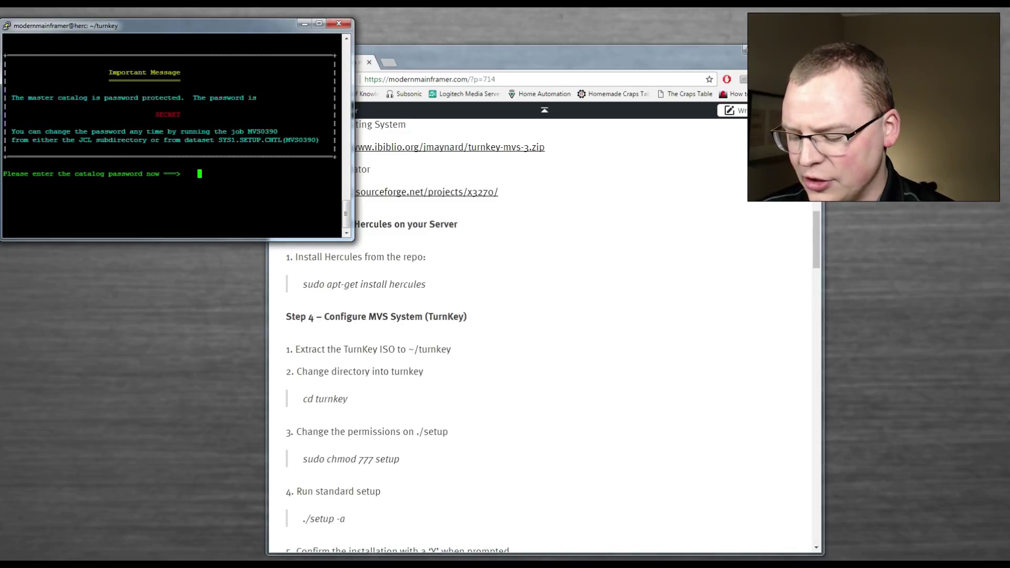
type("RET")
key("Return")
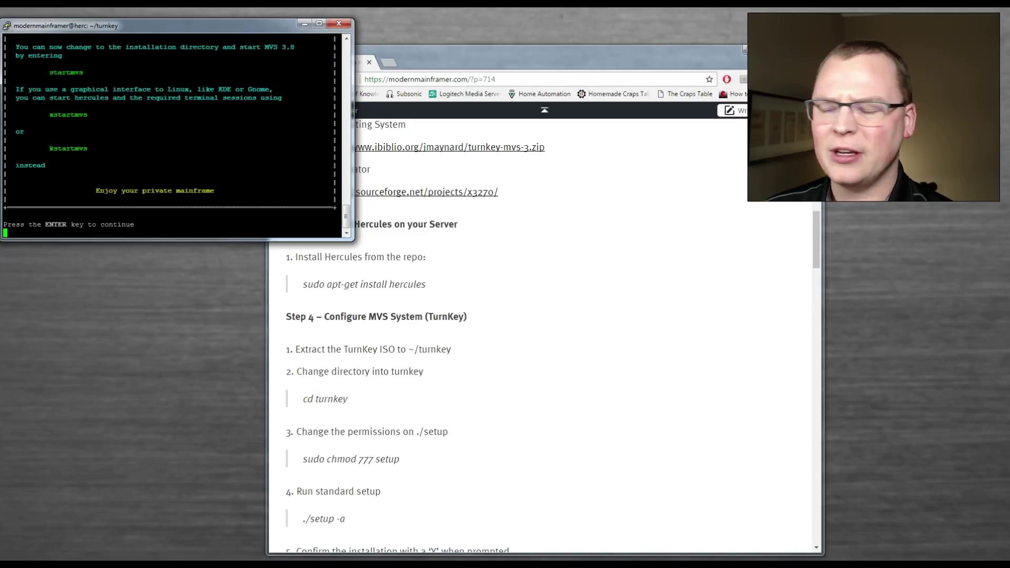
key("Return")
- Move up to the home directory and into mvs38j, listing the contents of each
type("CD ..")
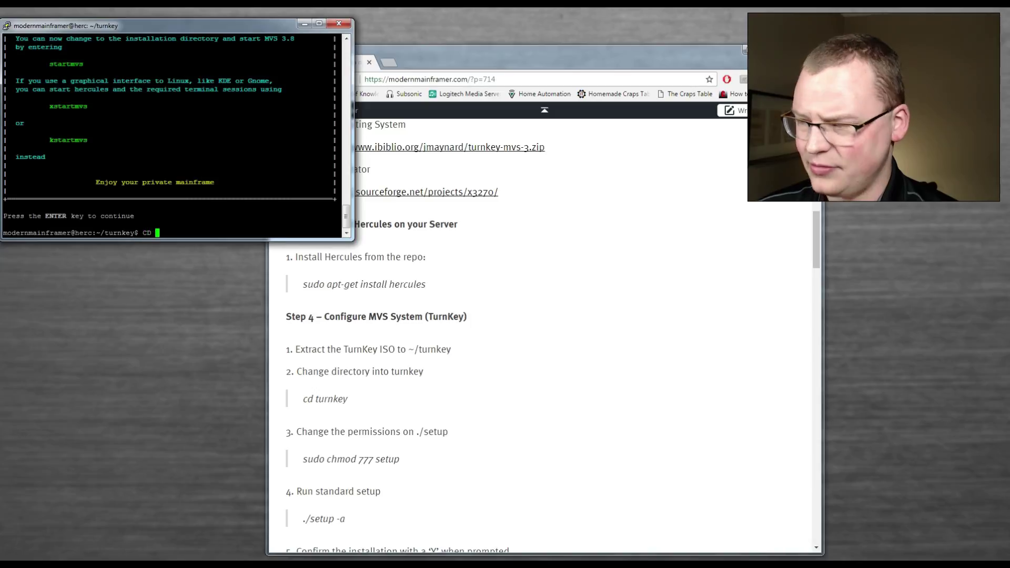
key("Return")
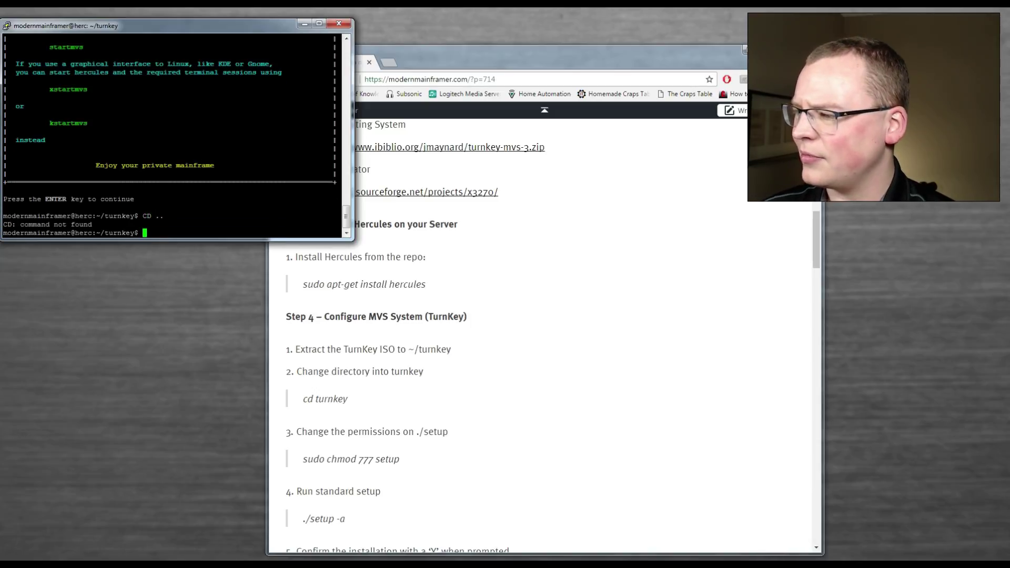
type("cd ..")
key("Return")
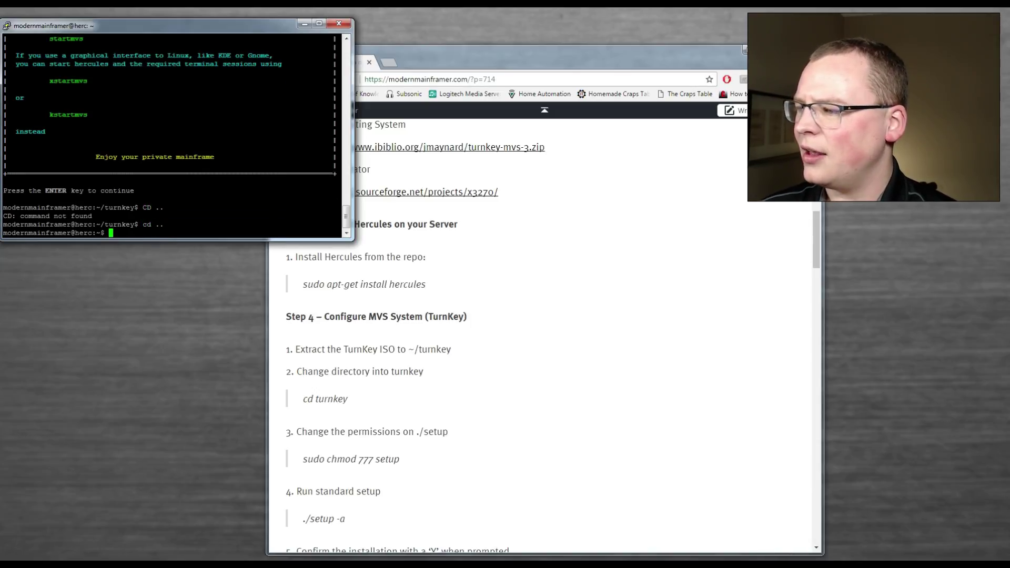
type("ls")
key("Return")
type("cd mvs38j/")
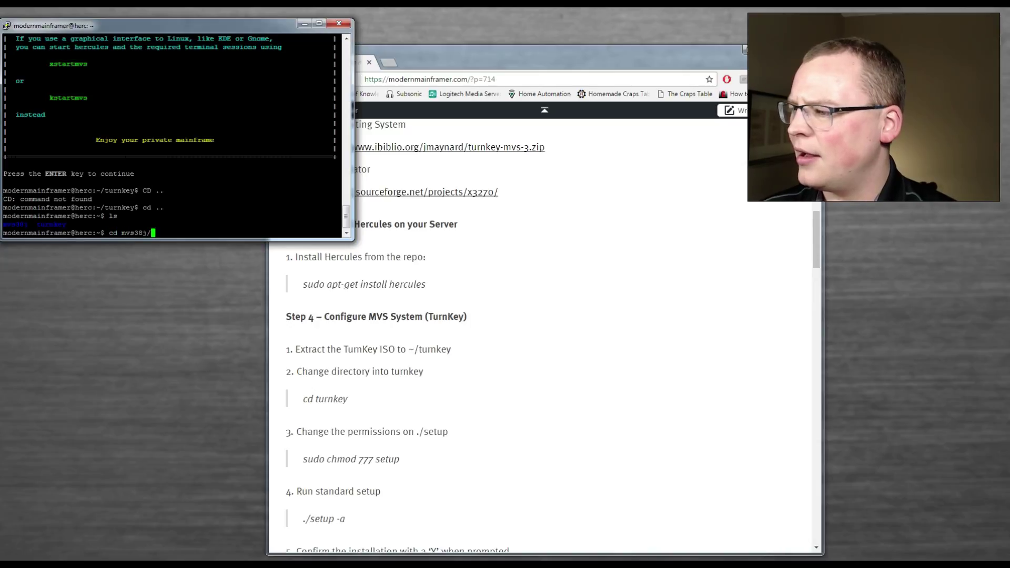
key("Return")
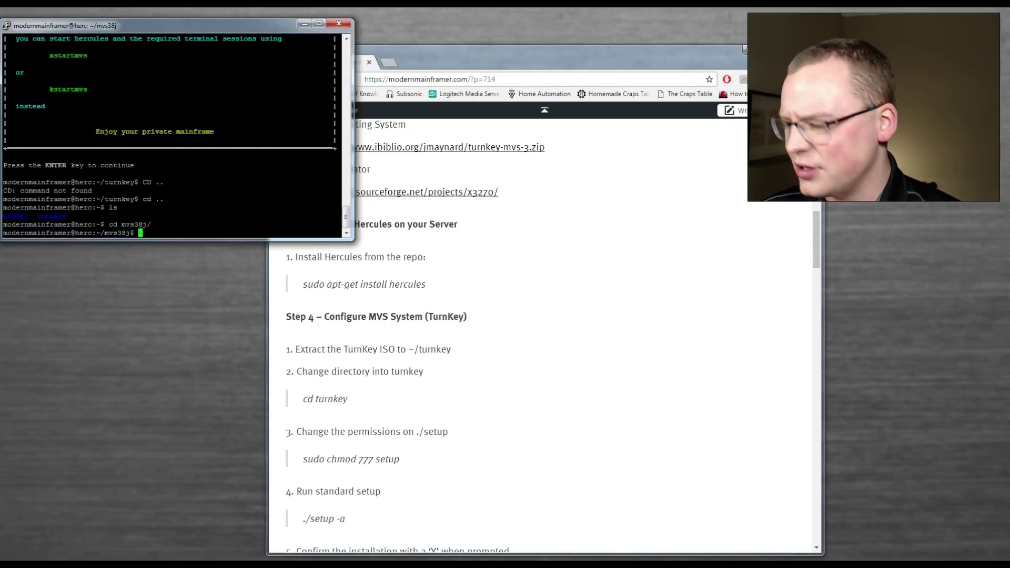
type("ls")
key("Return")
- Run './startmvs' so Hercules waits for 3270 clients, then switch to the other window
type("./")
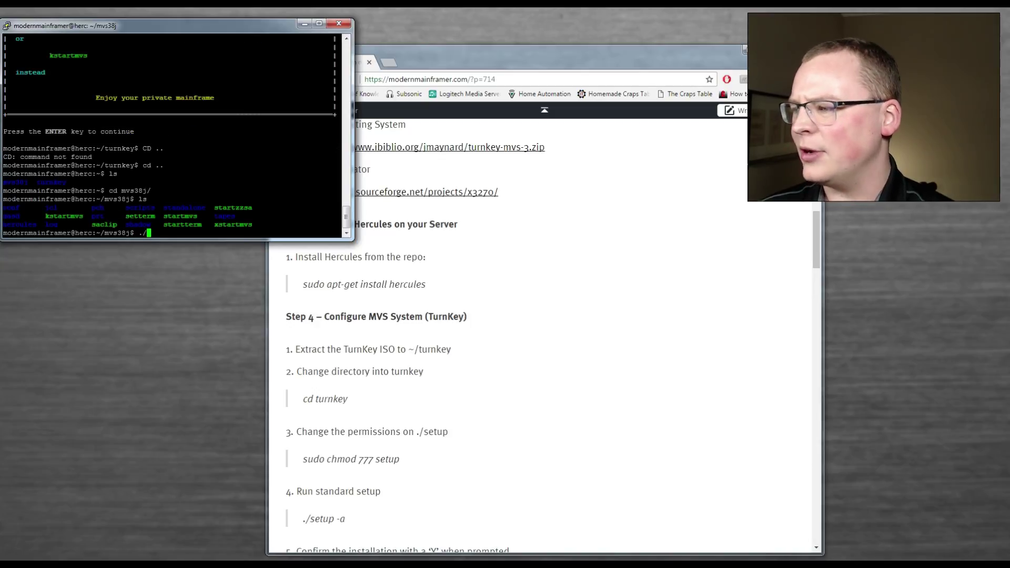
type("start")
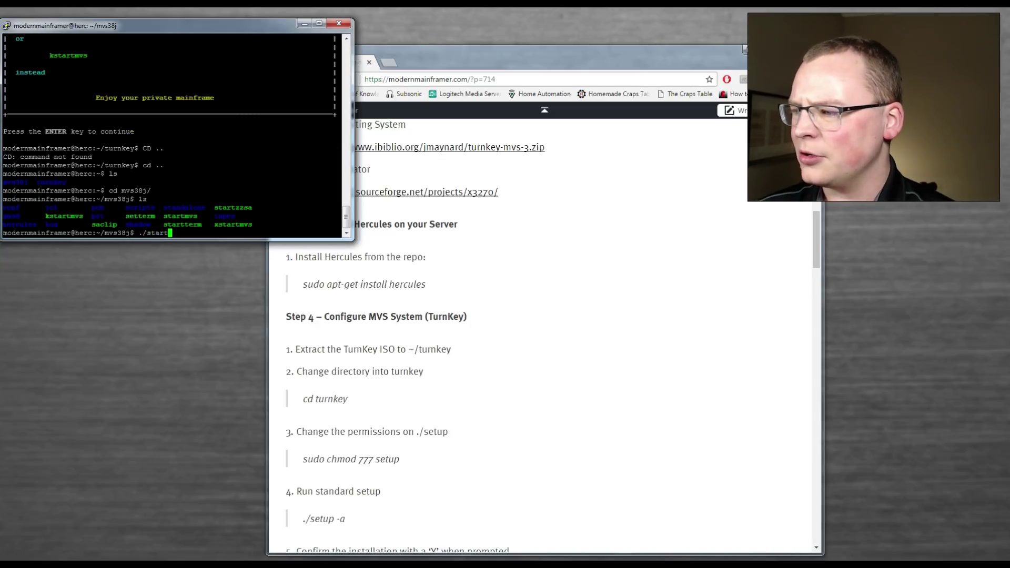
type("mvs")
key("Return")
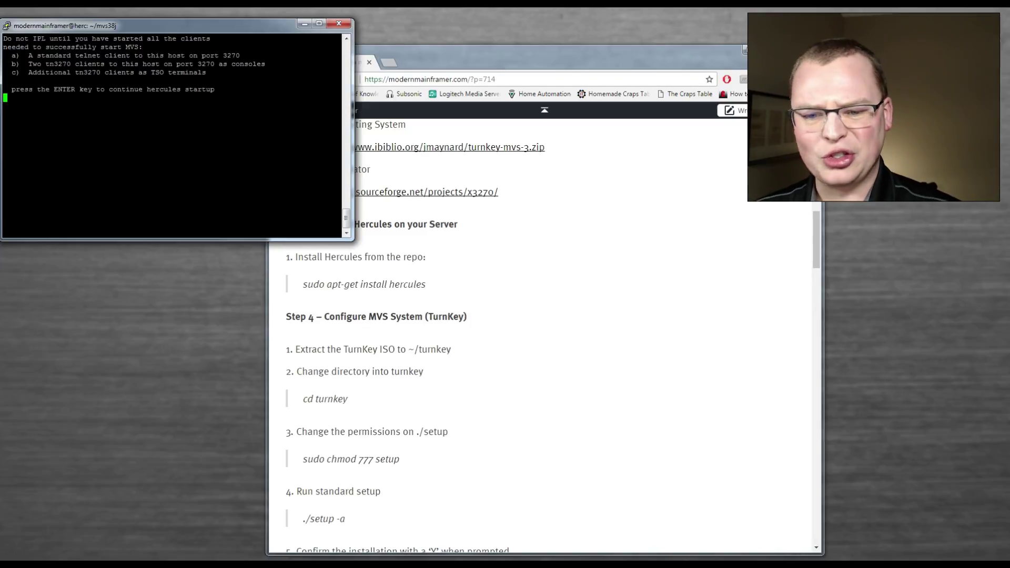
key("alt+Tab")
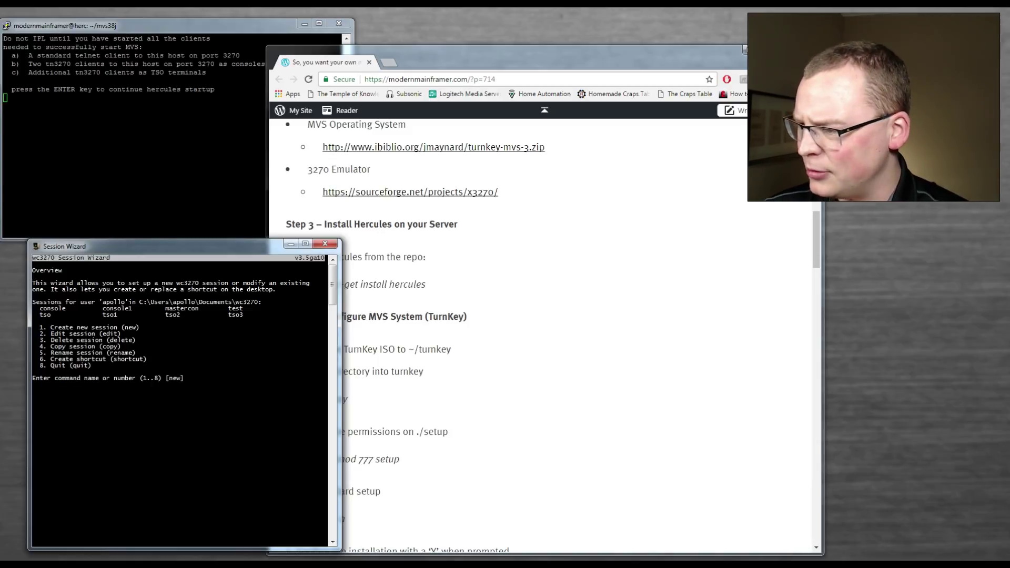
- Create a new session named masterconsole with host 192.168.1.123
type("1")
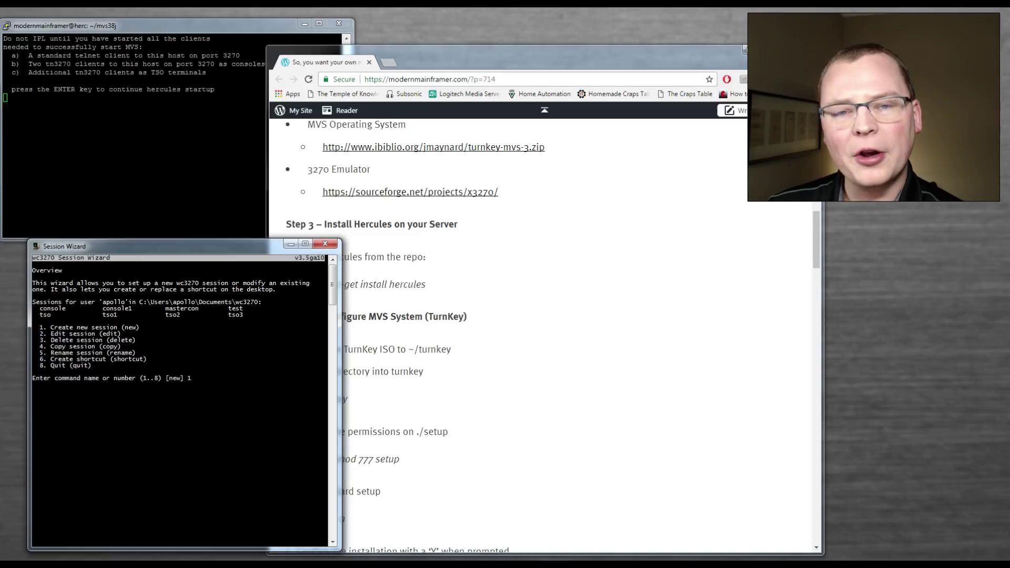
key("Return")
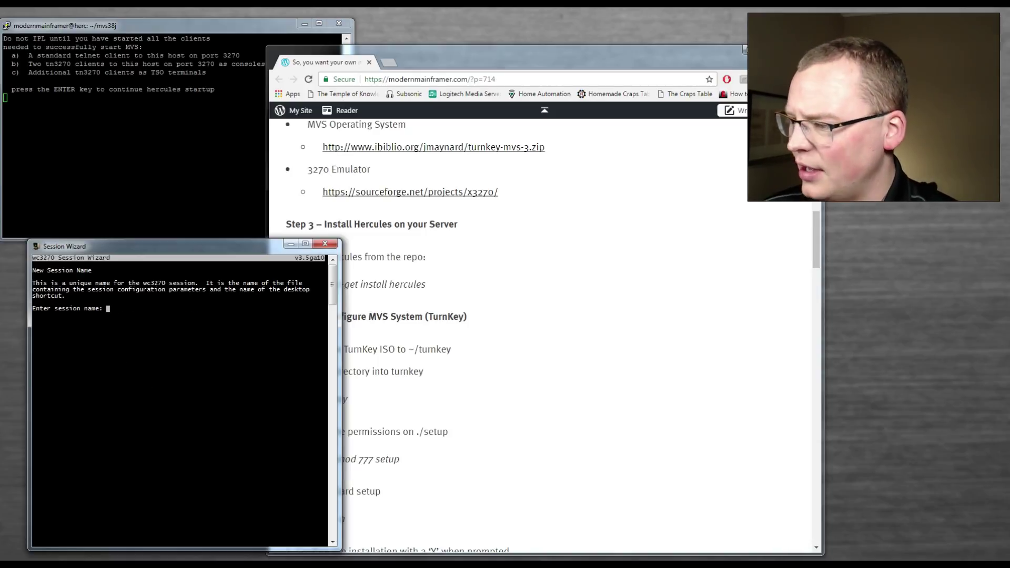
type("masterconsole")
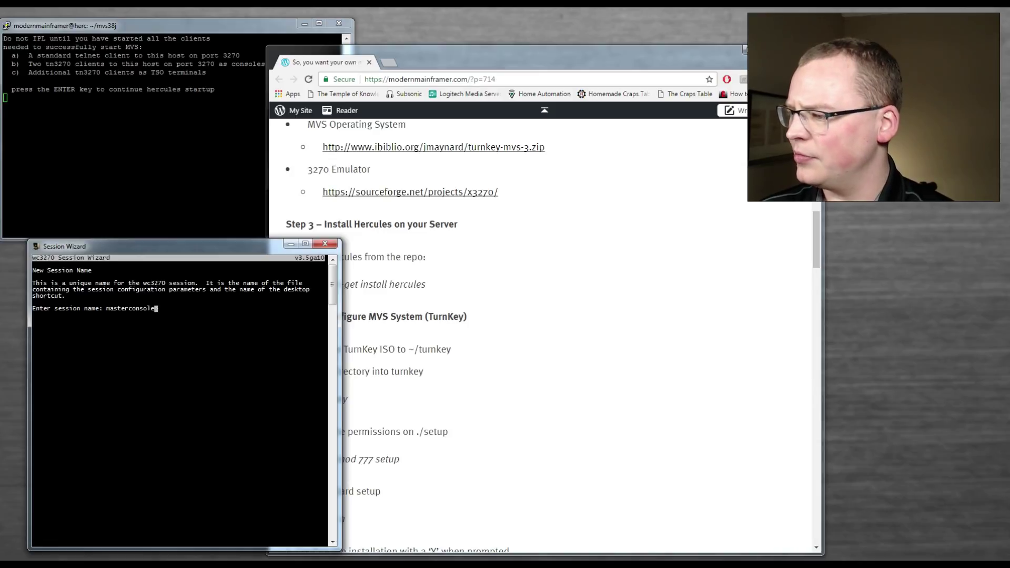
key("Return")
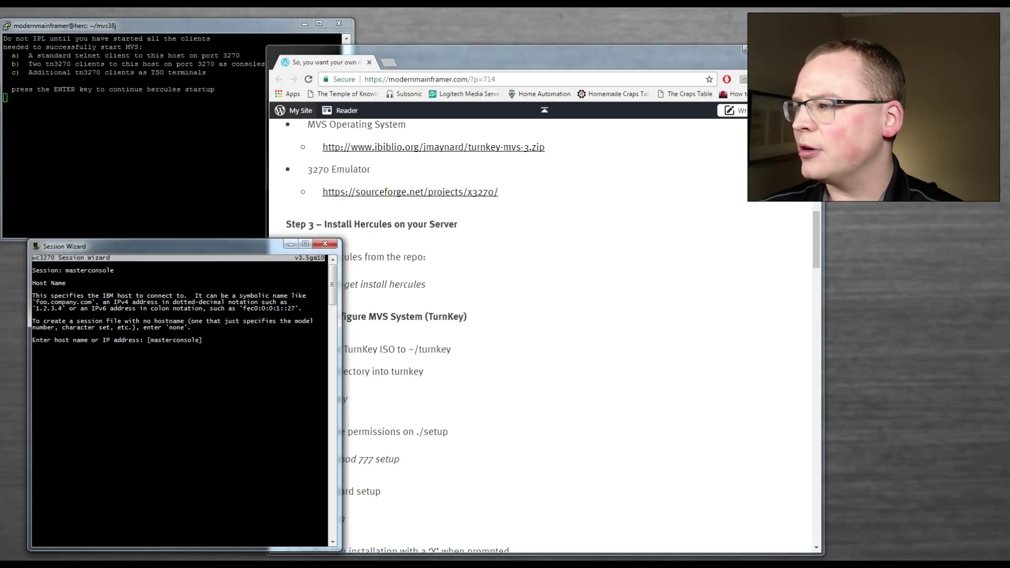
left_click_drag(158, 25, 158, 16)
key("alt+Tab")
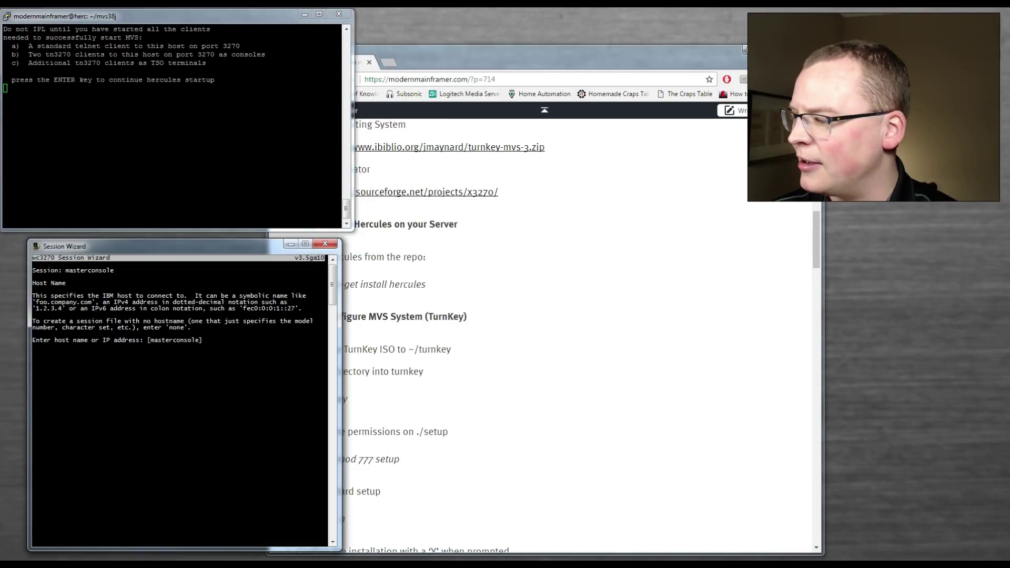
type("192.168.1.123")
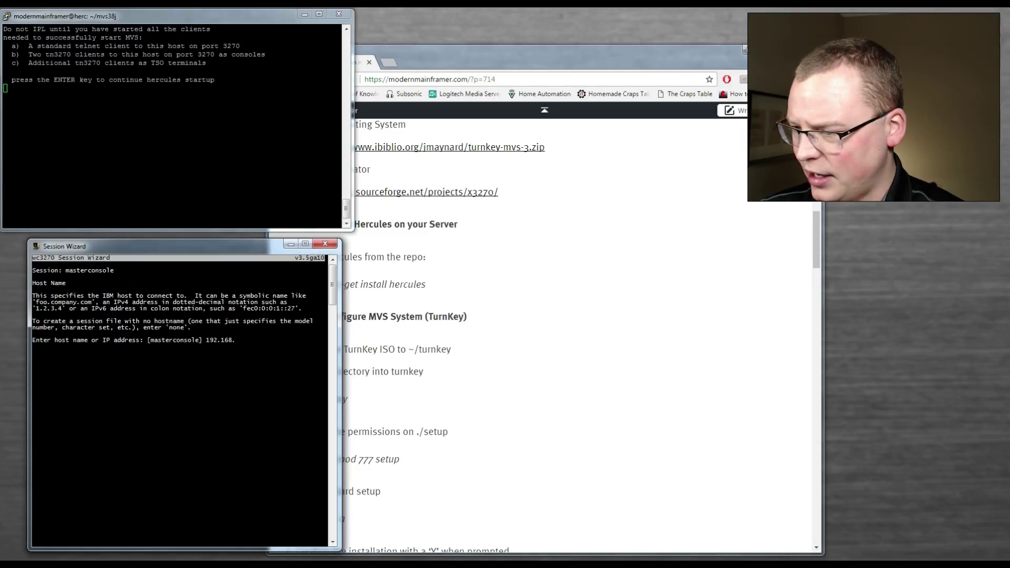
key("Return")
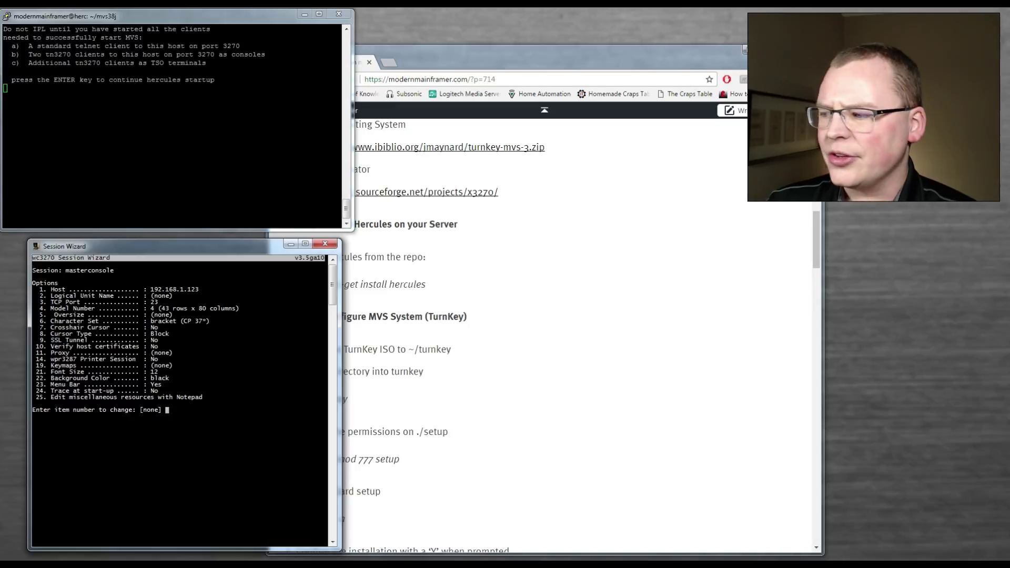
- Set its TCP port to 3270, then save the session file and create a desktop shortcut
key("Return")
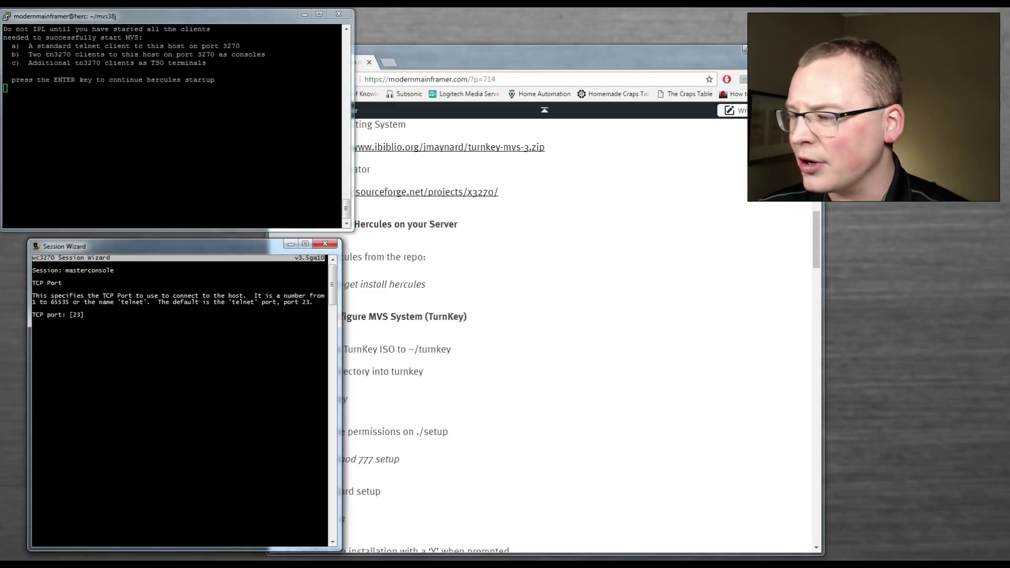
type("3270")
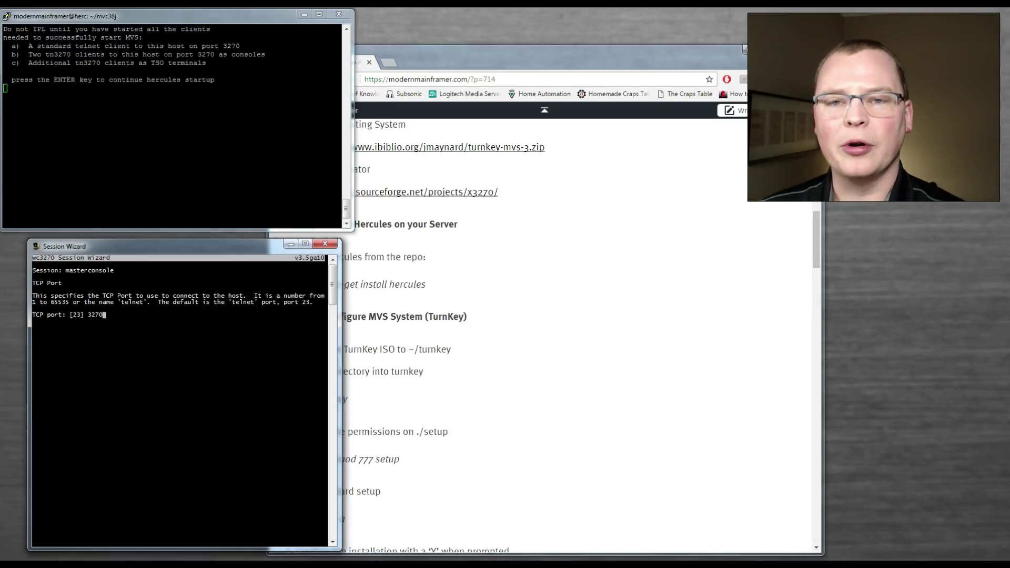
key("Return")
key("Return")
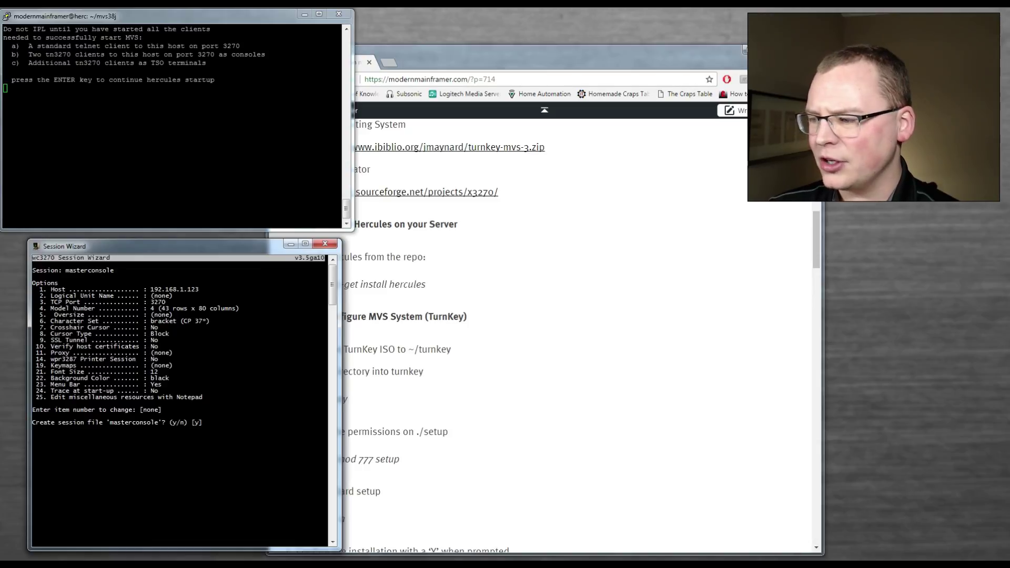
type("y")
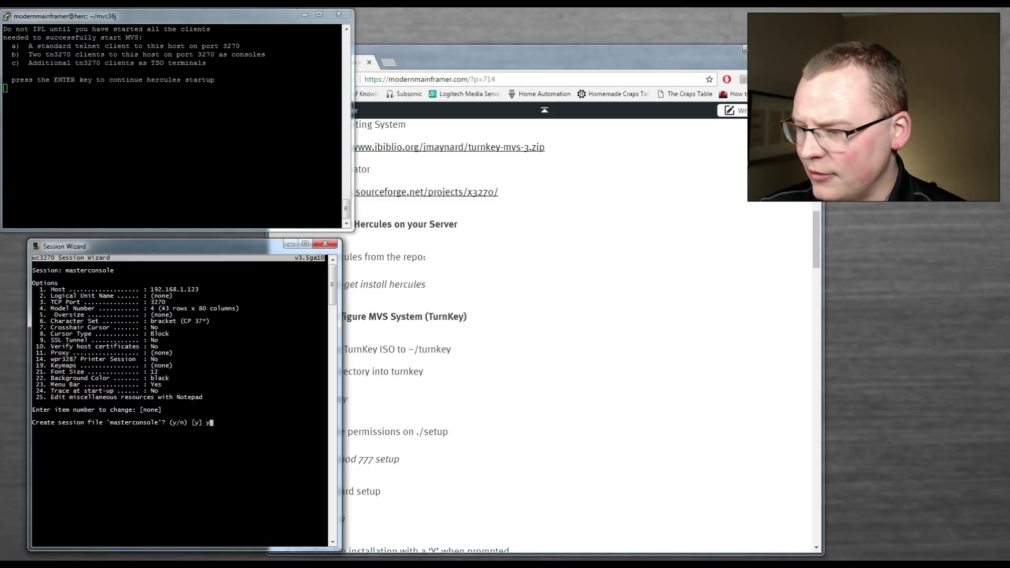
key("Return")
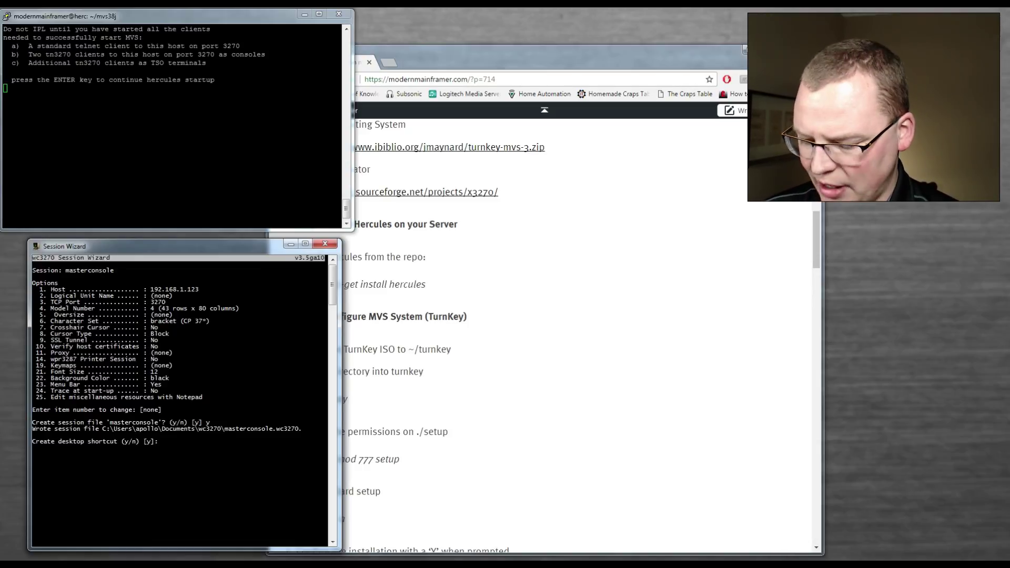
type("y")
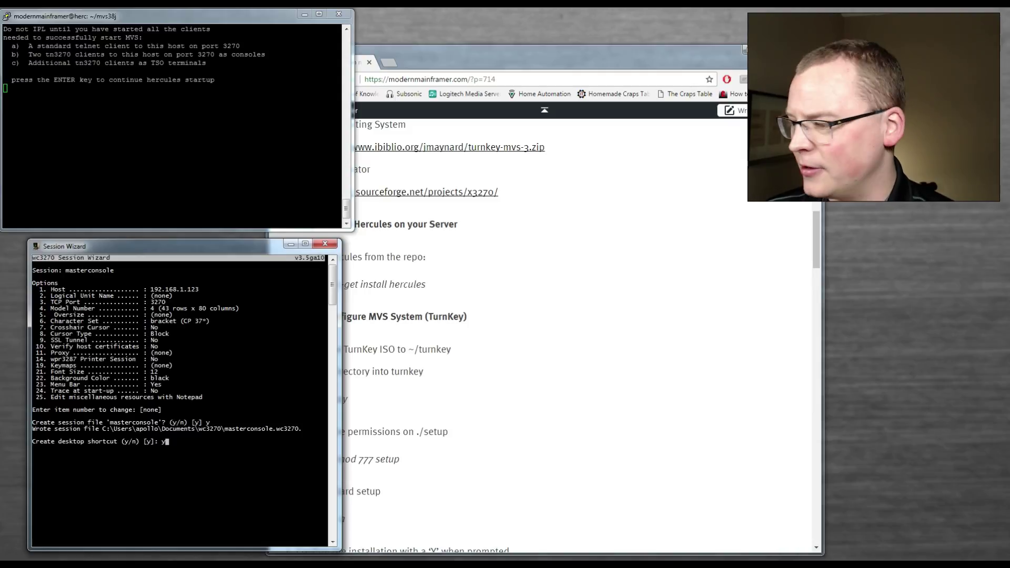
key("Return")
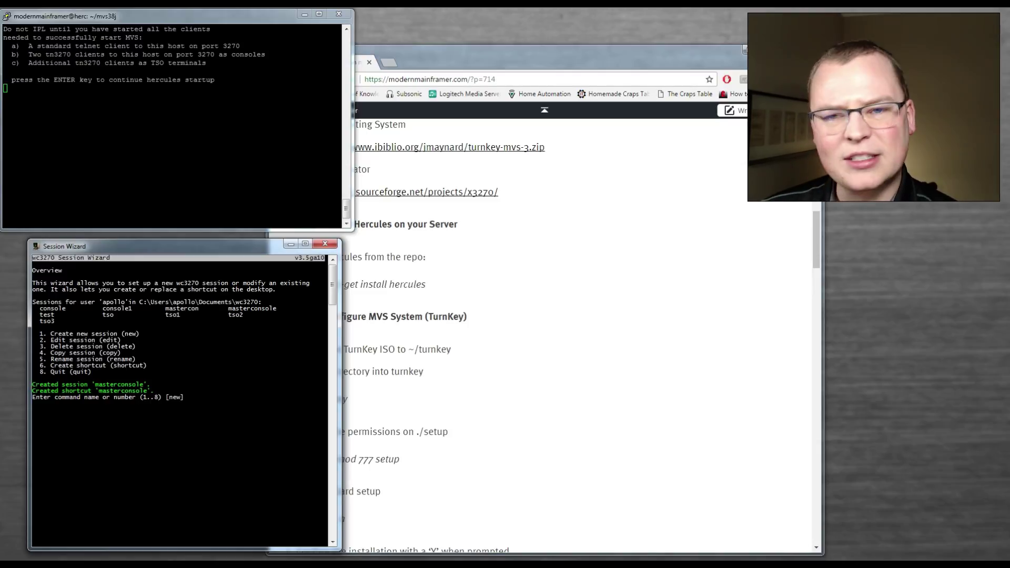
type("2")
key("Return")
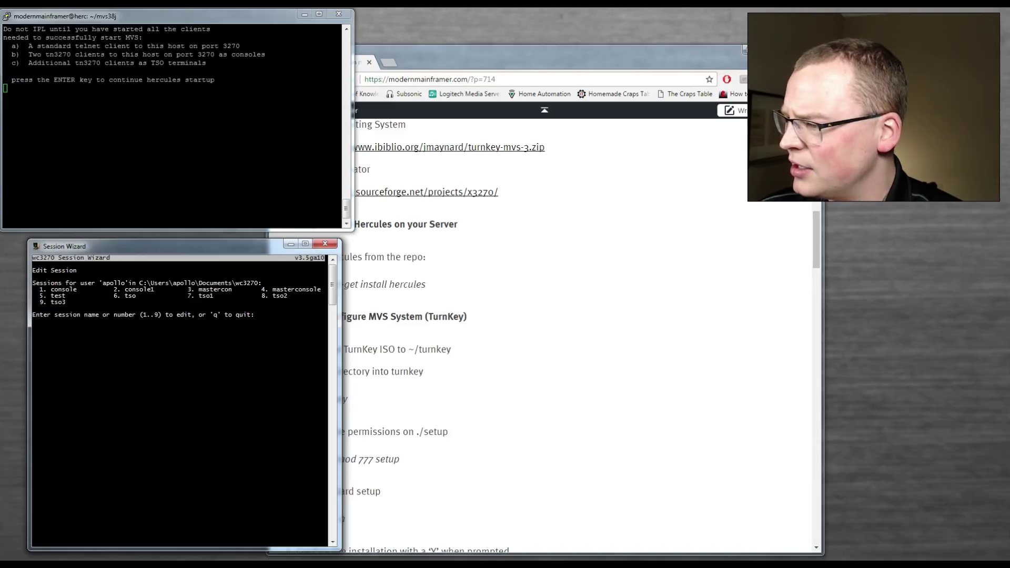
- Set the tso1 session's LU name to 00C0, replace its desktop shortcut, and quit the wizard
key("Return")
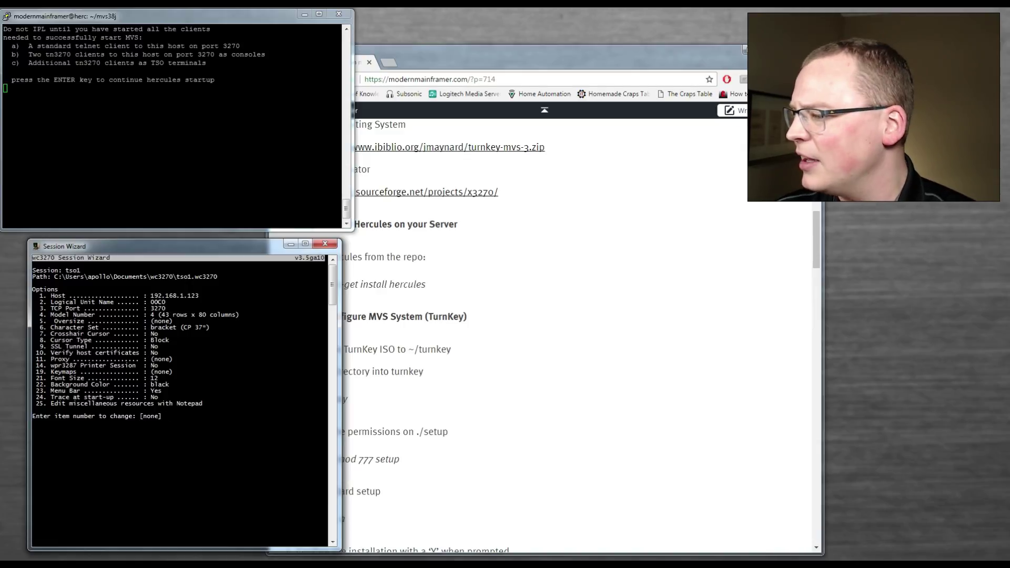
key("Return")
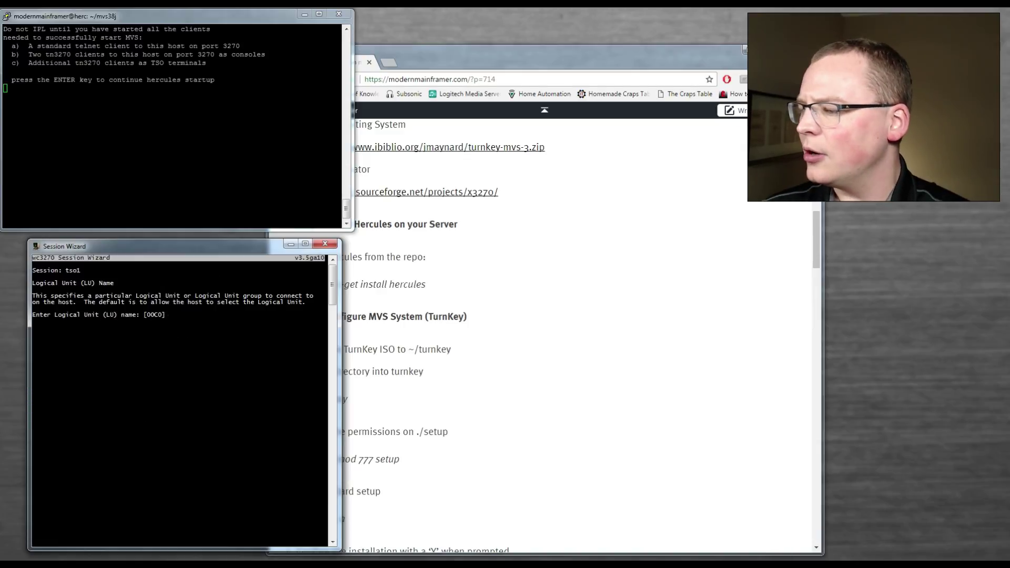
type("00C0")
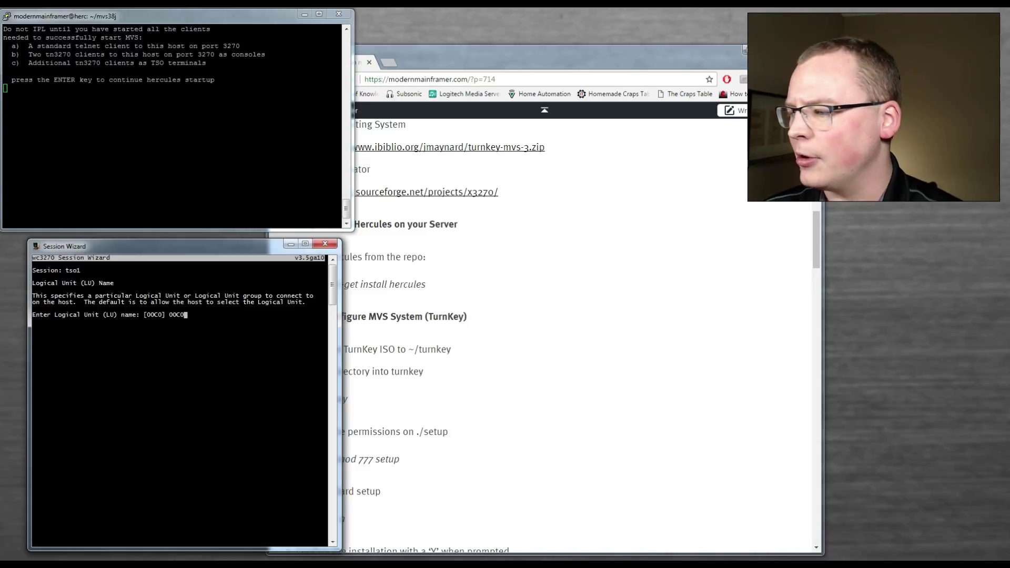
key("Return")
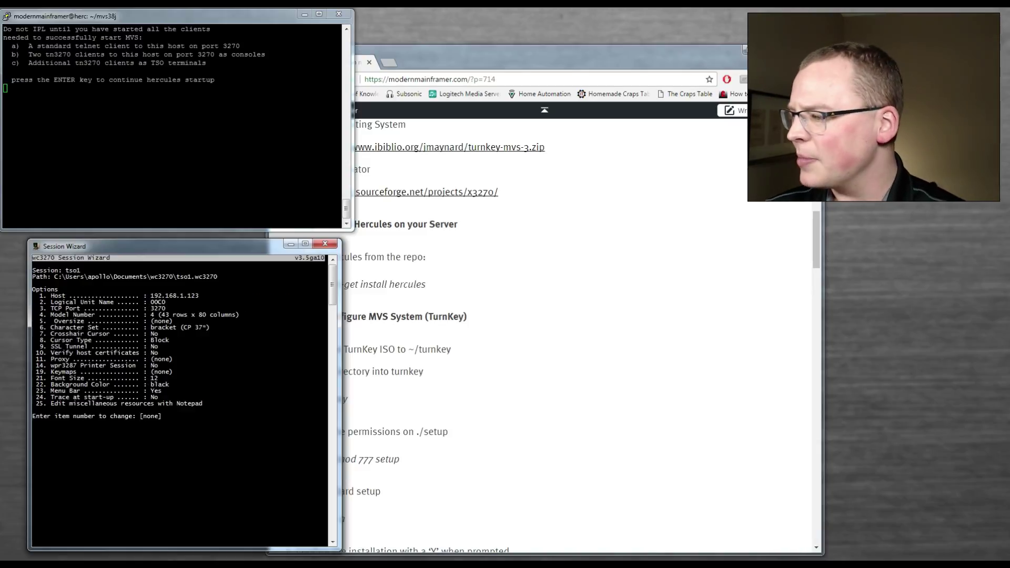
key("Return")
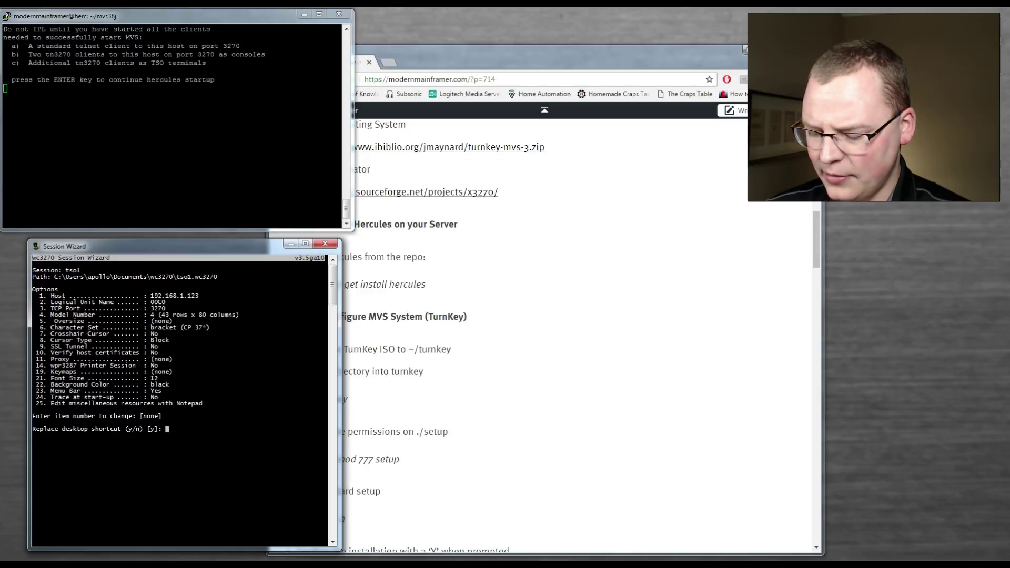
key("Return")
type("8")
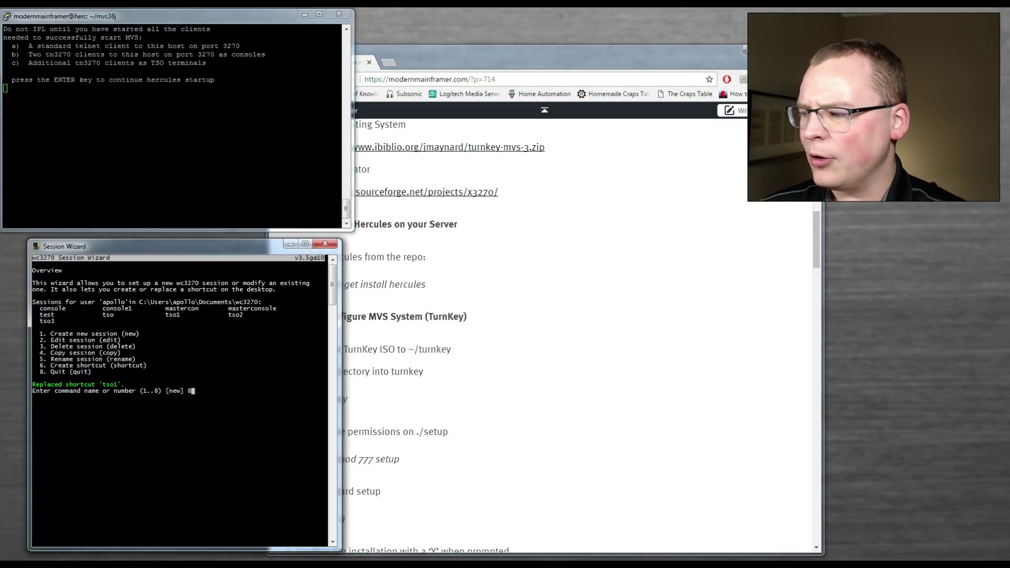
key("Return")
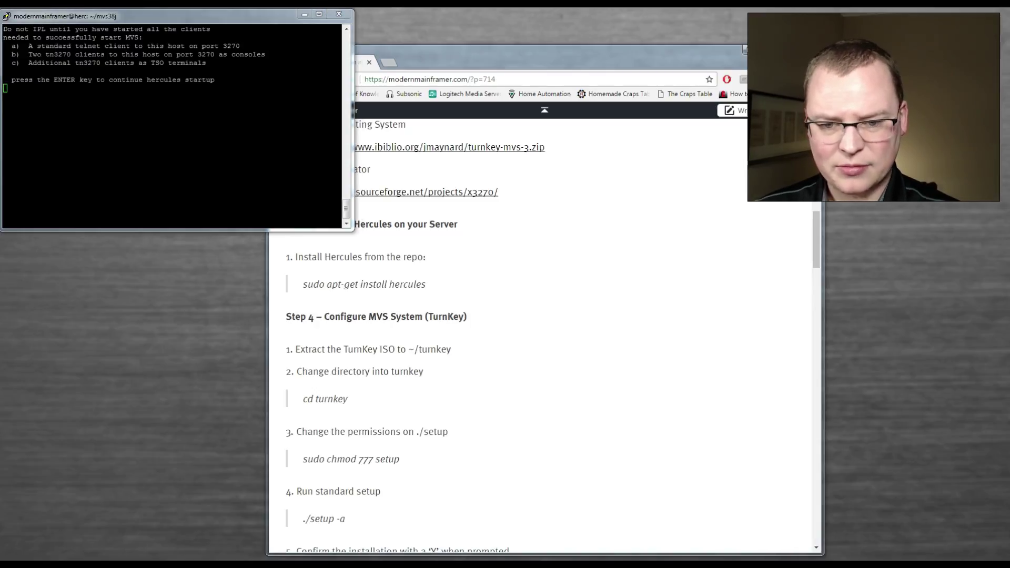
- Launch the console1 and tso1 wc3270 sessions, each connecting to 192.168.1.123 port 3270
left_click_drag(176, 324, 243, 323)
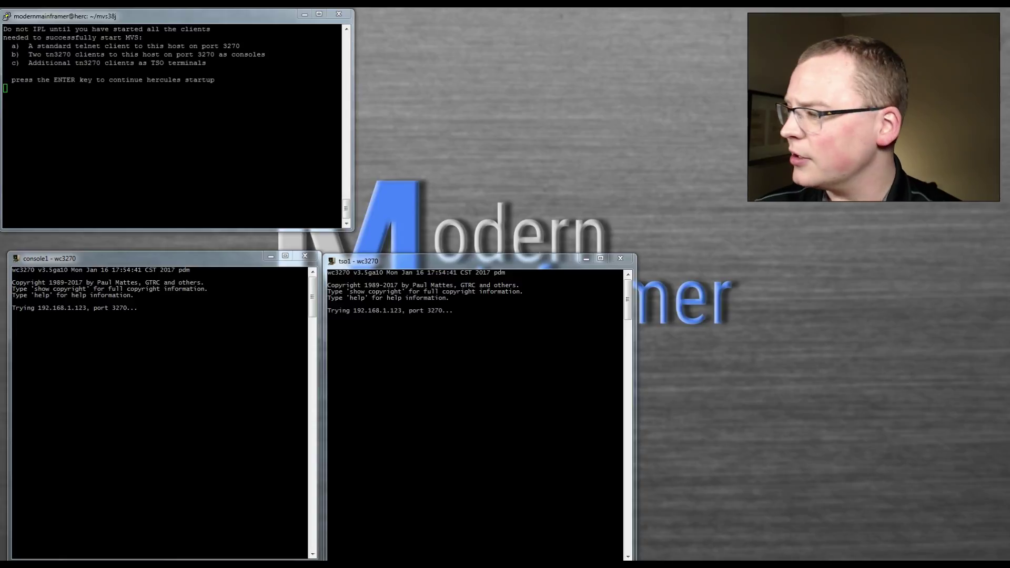
- Let Hercules continue startup, IPL from device 148, and type 'r 00,clpa' on console1
key("Return")
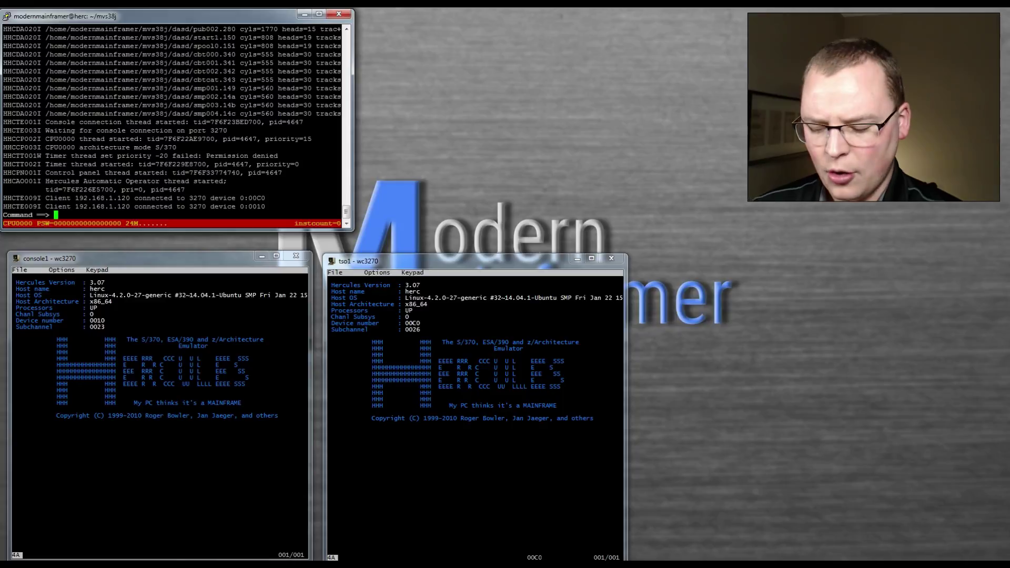
type("ipl 148")
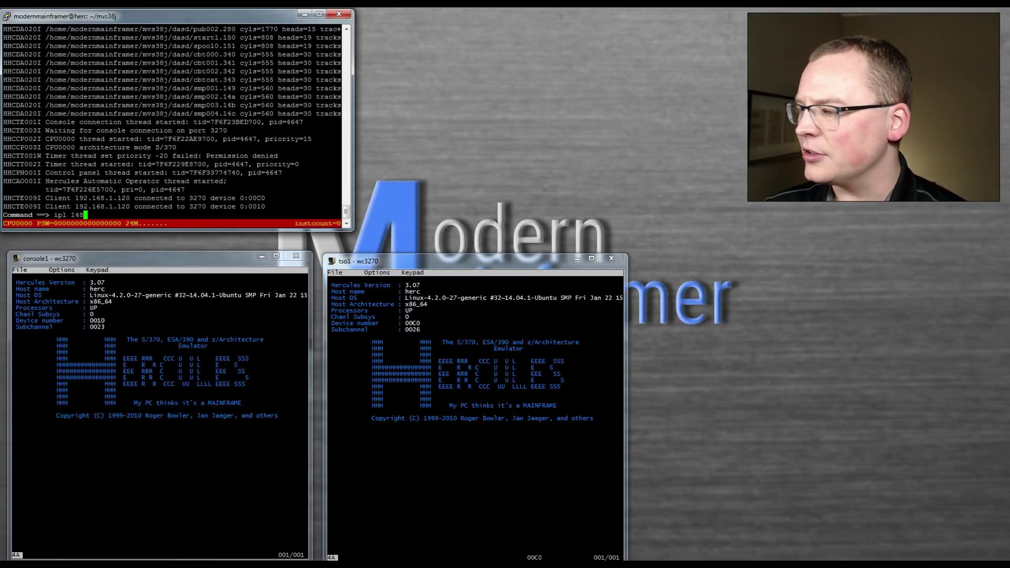
key("Return")
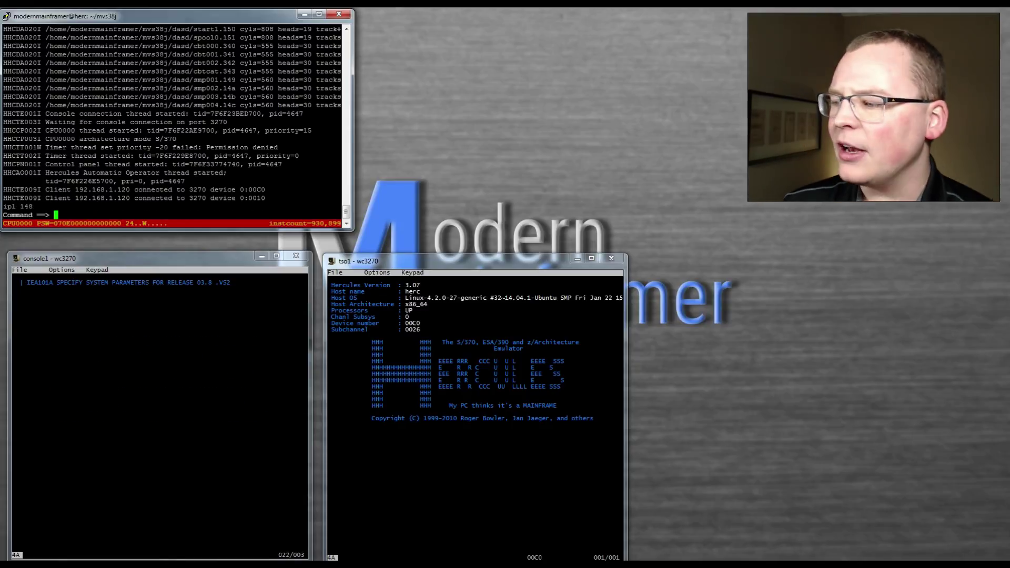
key("alt+Tab")
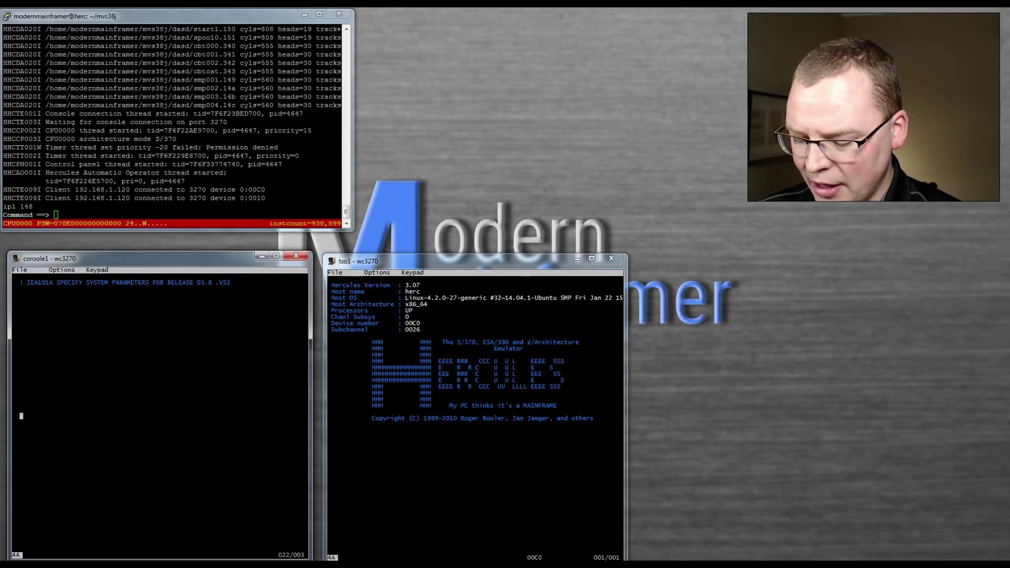
type("r 00")
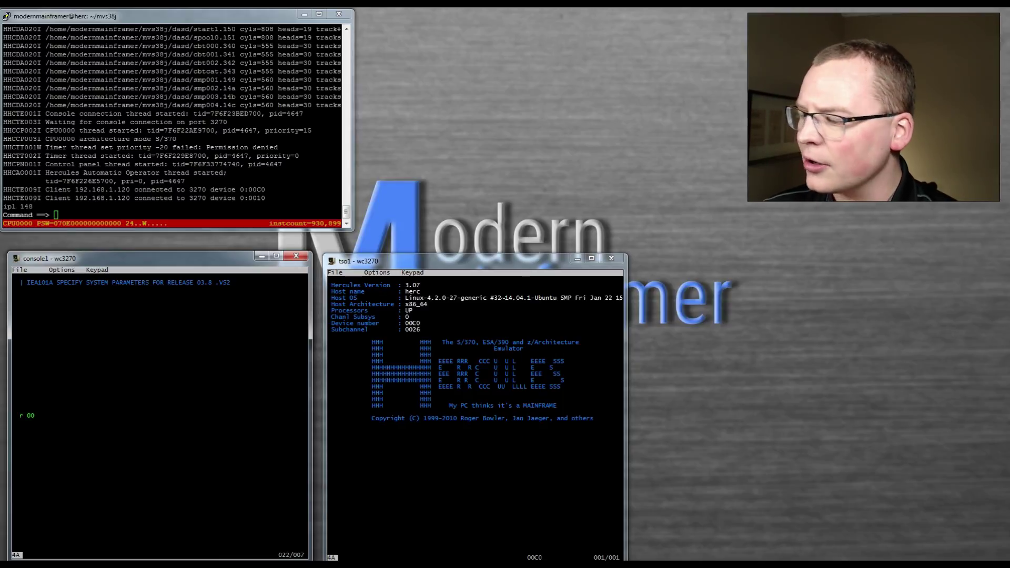
type(",clpa")
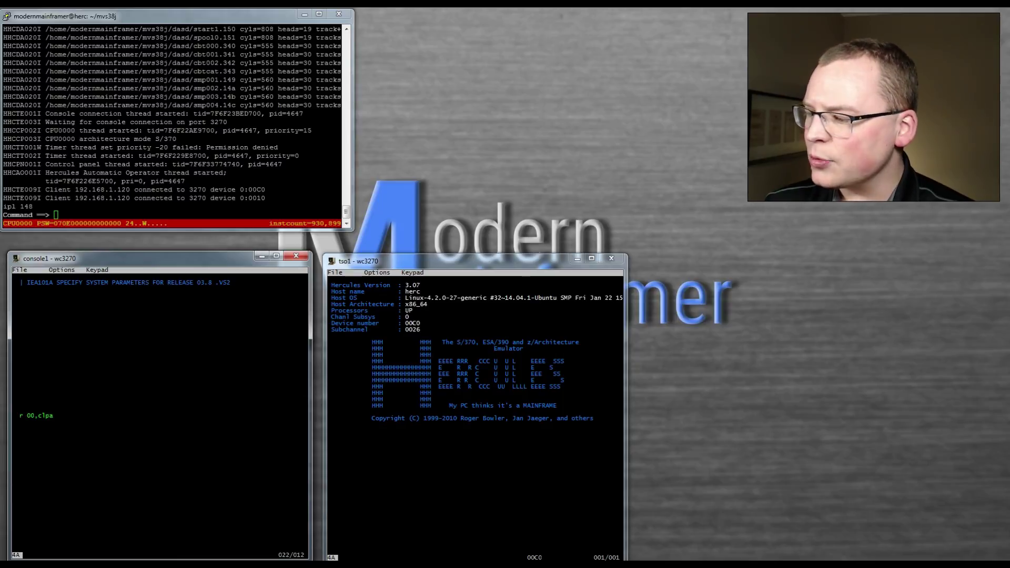
- Send the 'r 00,clpa' reply to the system-parameters prompt
left_click(47, 415)
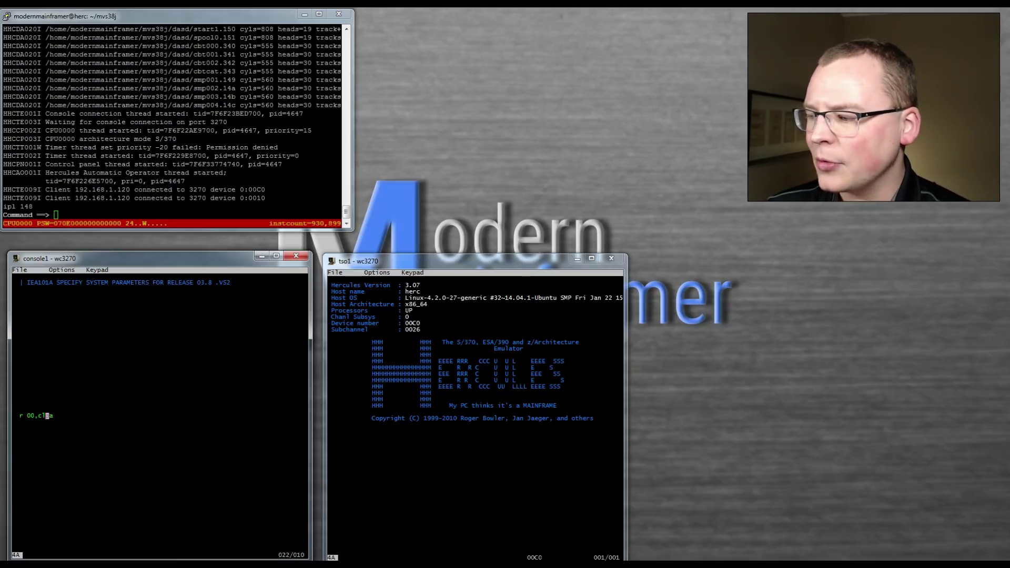
left_click(21, 415)
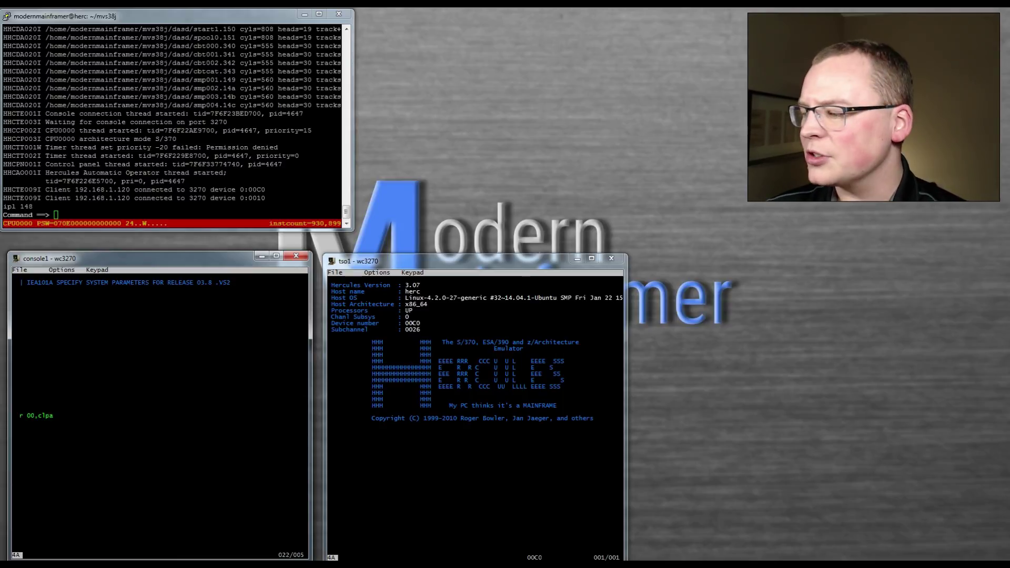
left_click(36, 416)
left_click(39, 416)
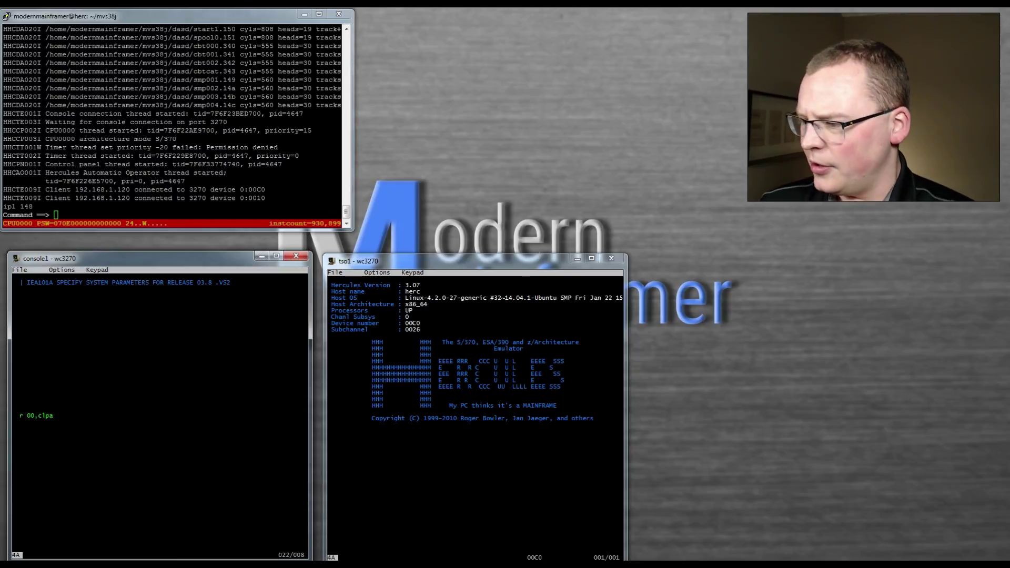
key("Return")
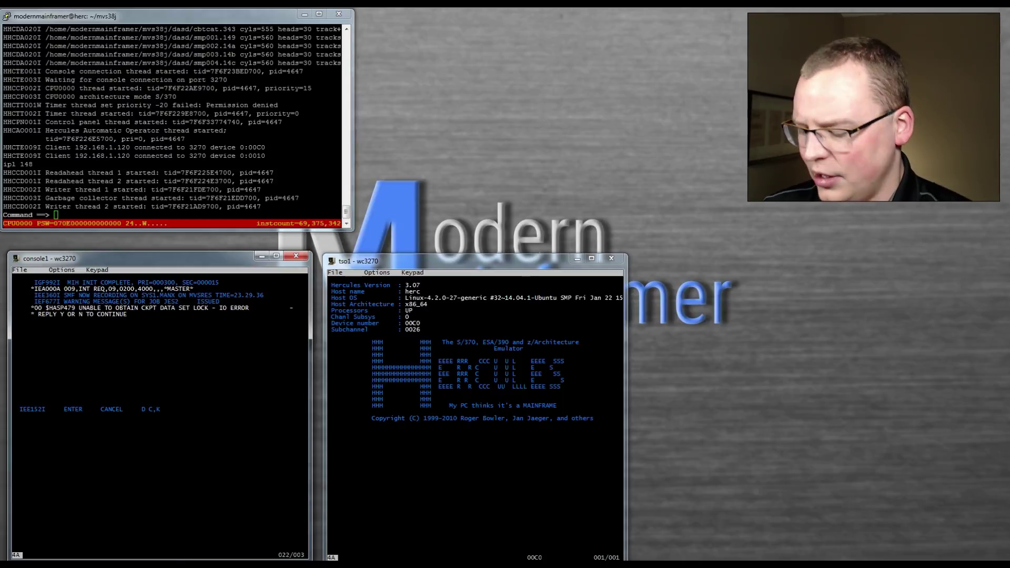
- Answer JES2's $HASP479 checkpoint lock error with 'r 00,y', then return to the browser guide
type("r 0")
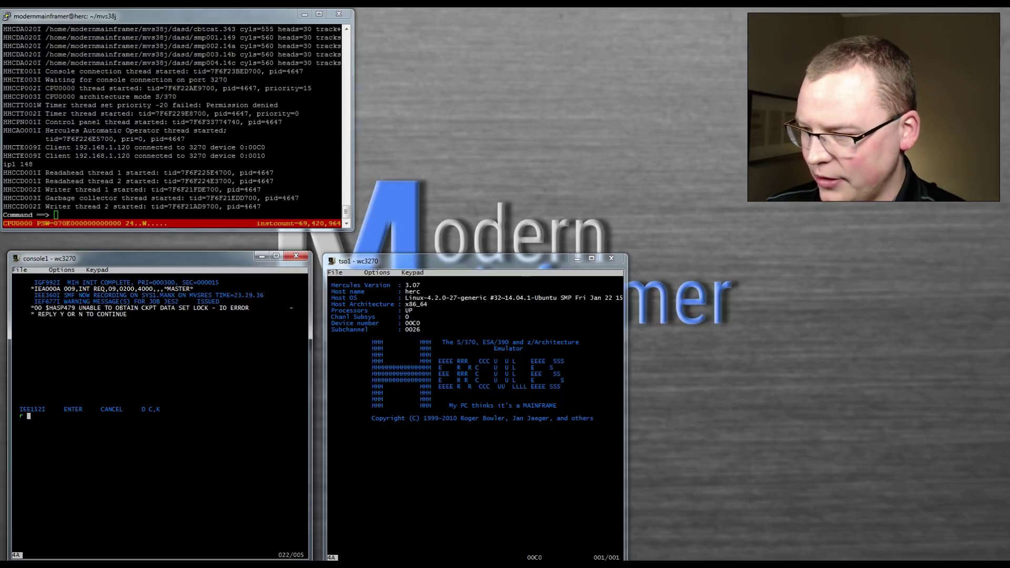
type("0,y")
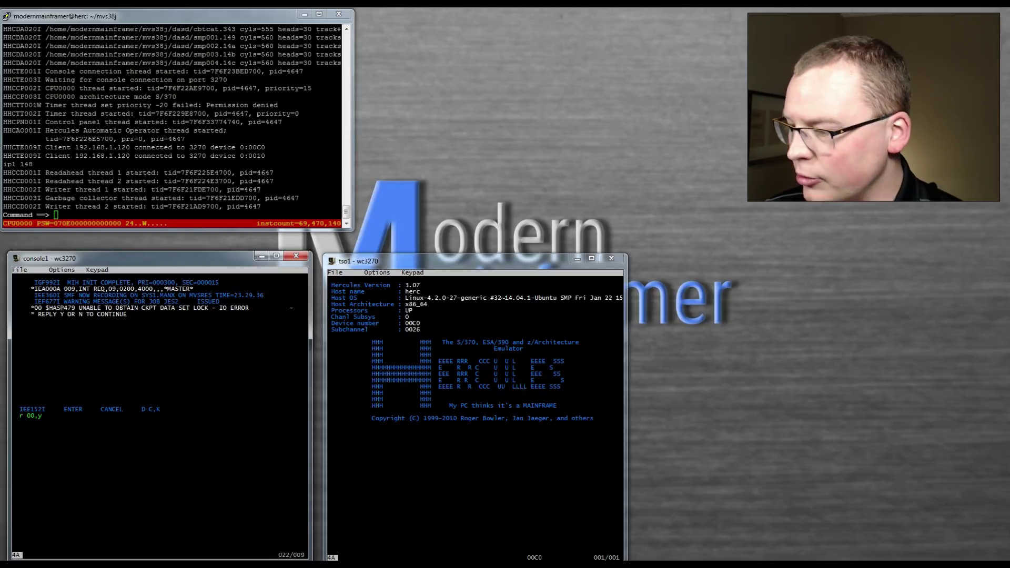
key("Return")
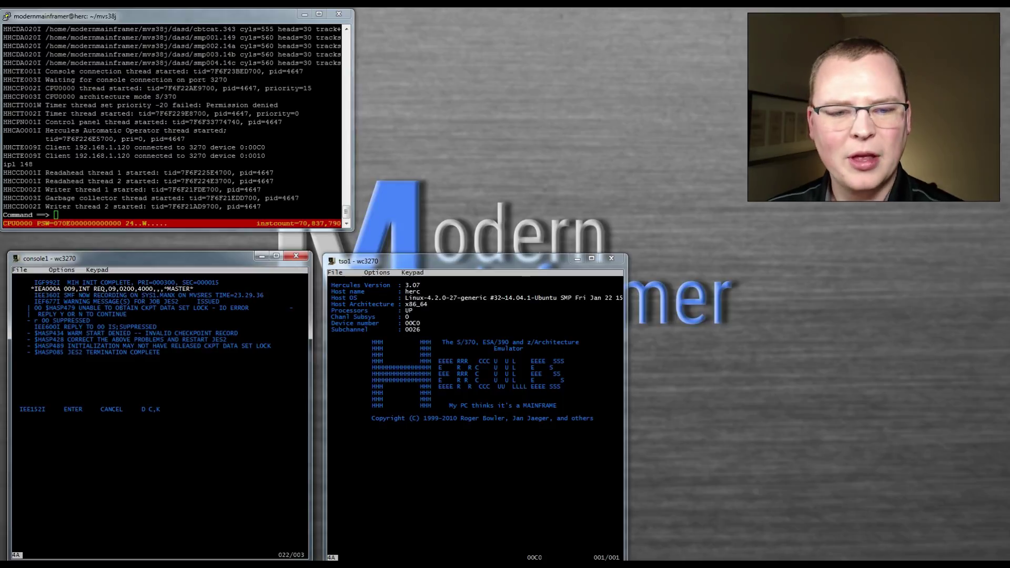
key("alt+Tab")
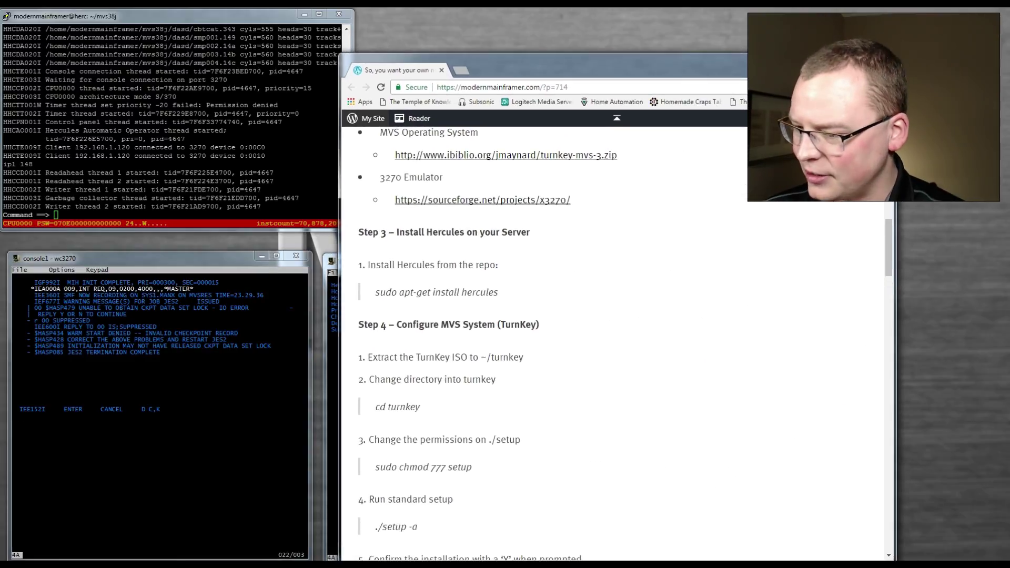
- Scroll the blog post down to Step 7 'IPL!' showing the S JES2,,,PARM='FORMAT,NOREQ' command
scroll(615, 342, "down", 7)
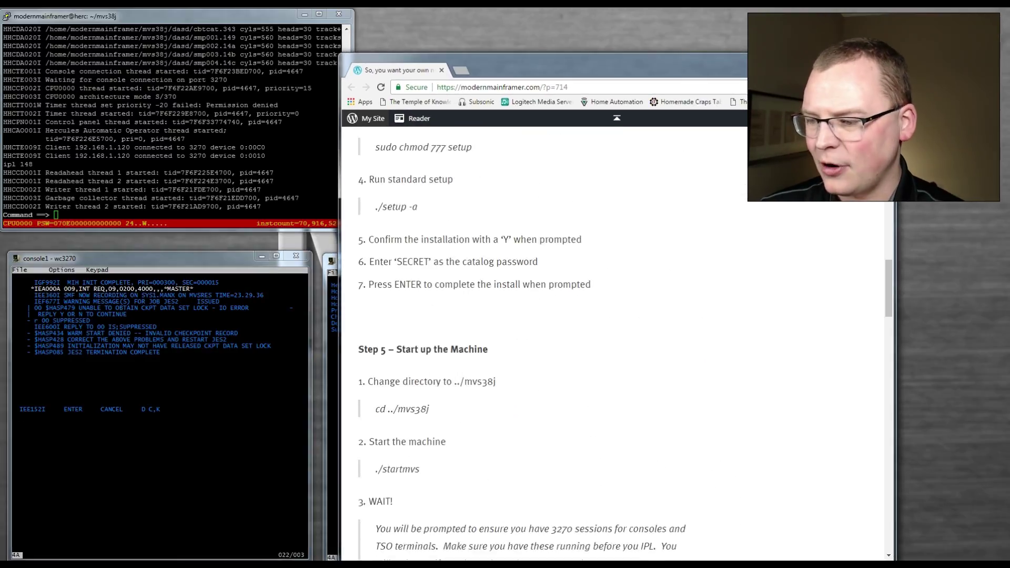
scroll(615, 342, "down", 20)
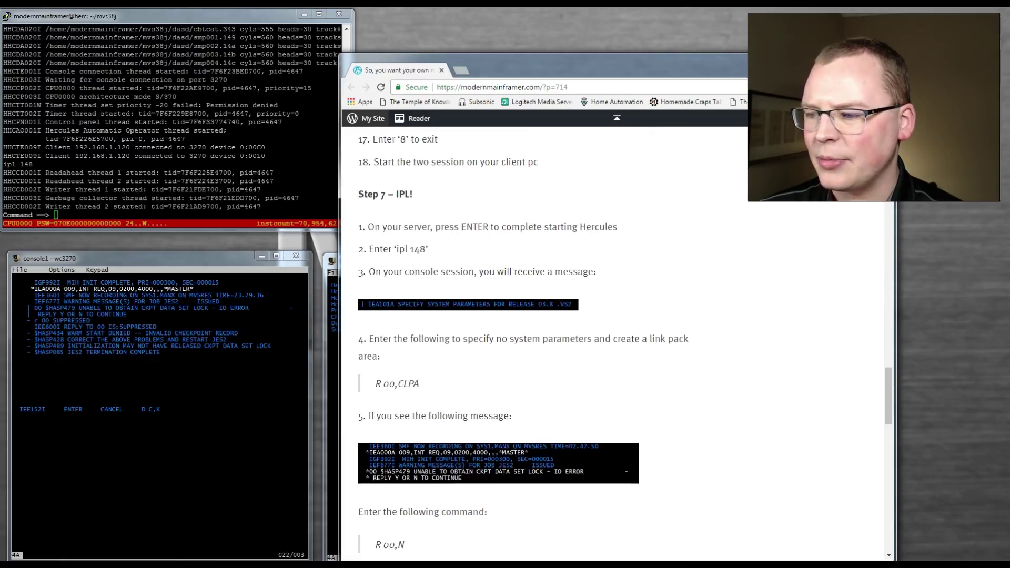
scroll(616, 342, "down", 1)
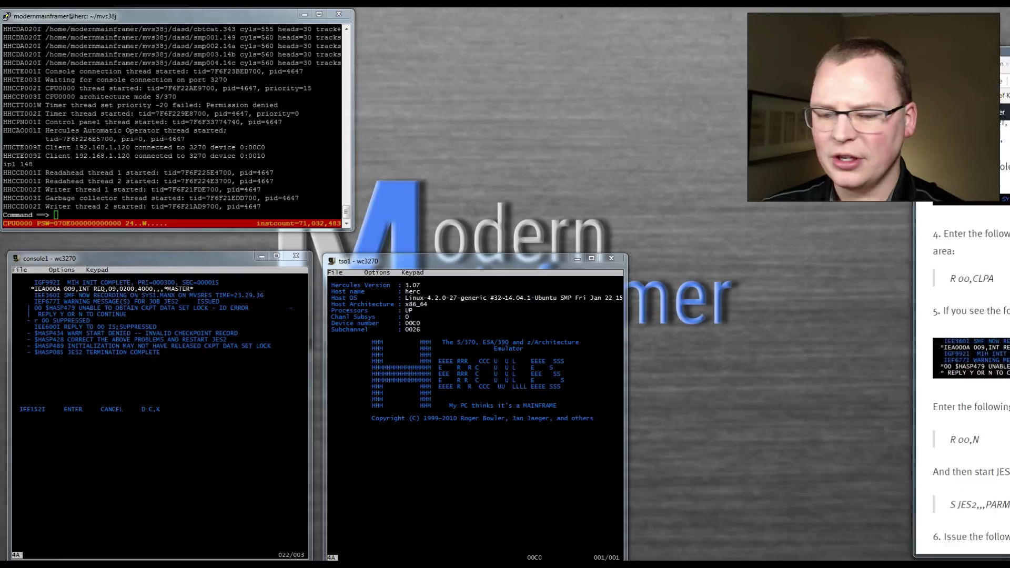
key("alt+Tab")
- Start JES2 with s jes2,,,parm='format,noreq', replying r 01,y and r 02,y to its prompts
type("s je")
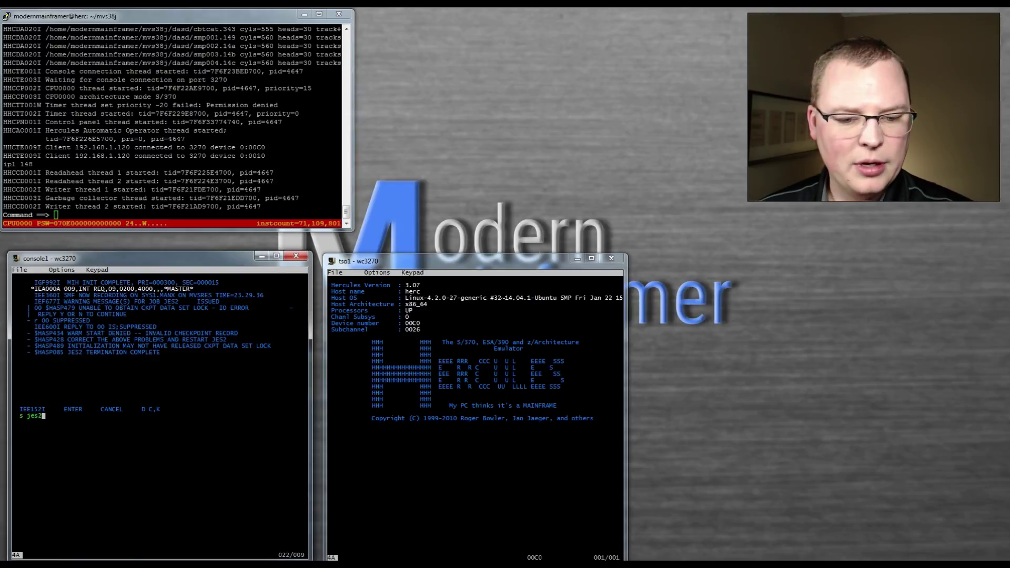
type("s2,,,parm=")
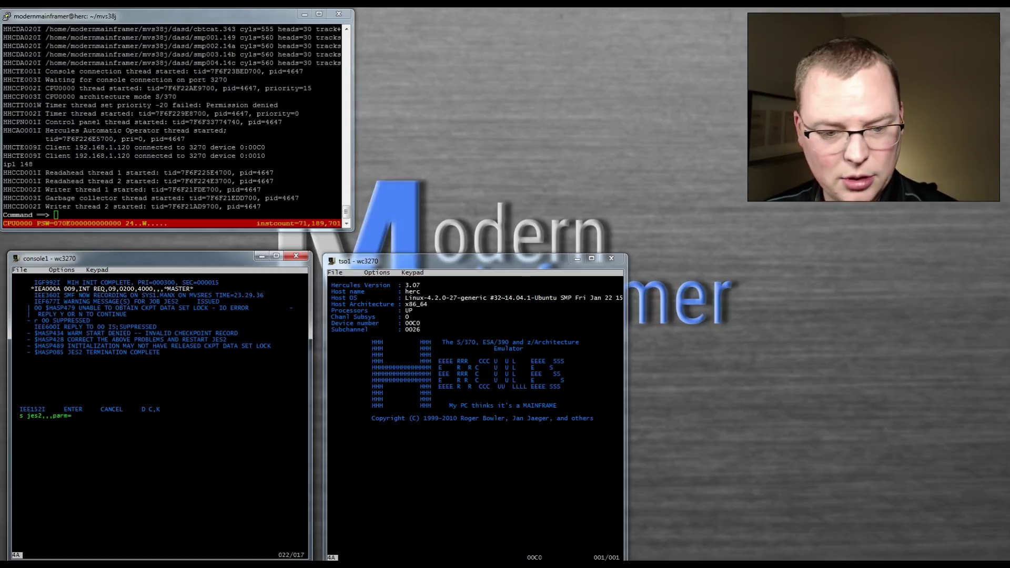
type("'fo")
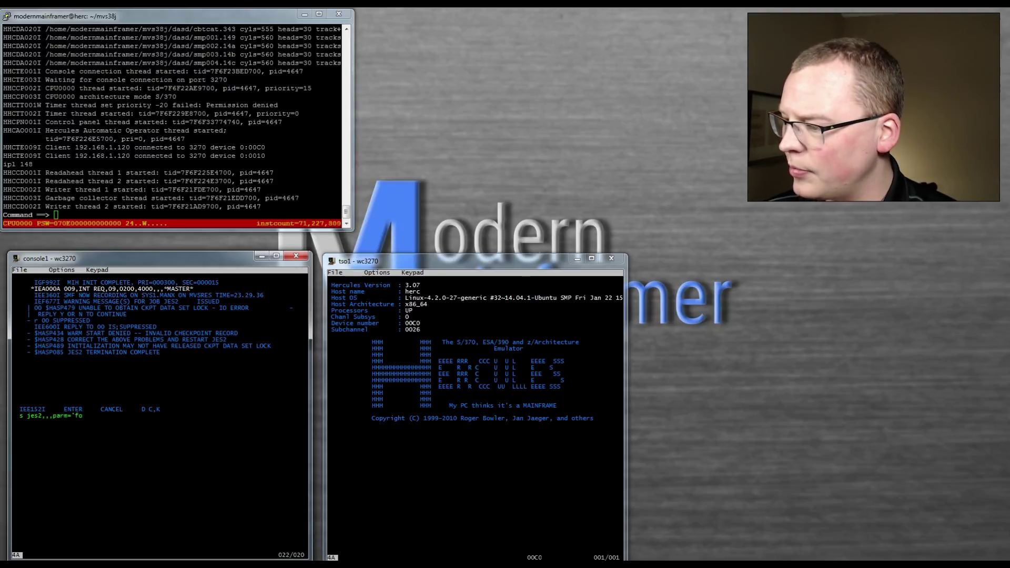
type("rmat,no")
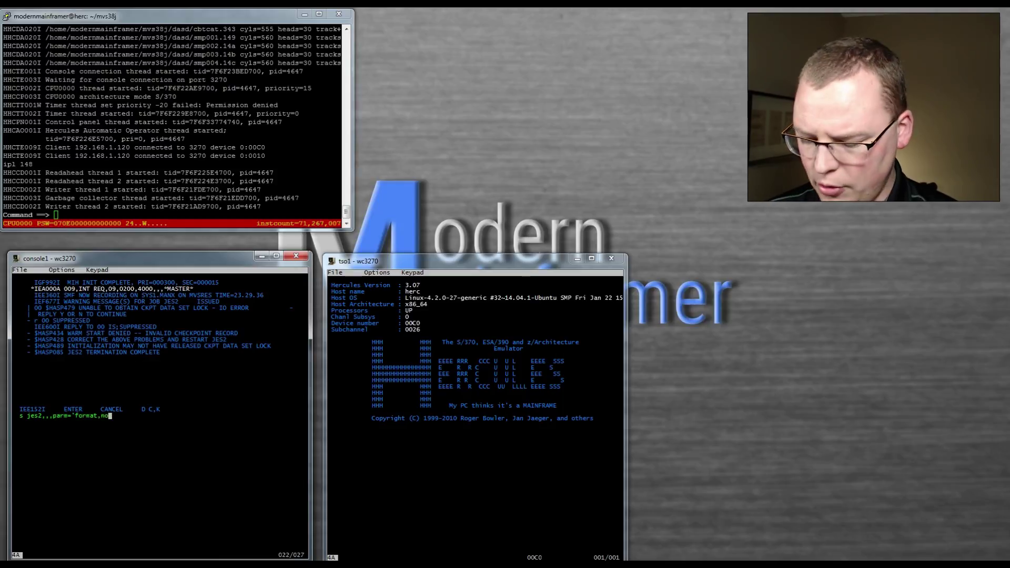
type("req")
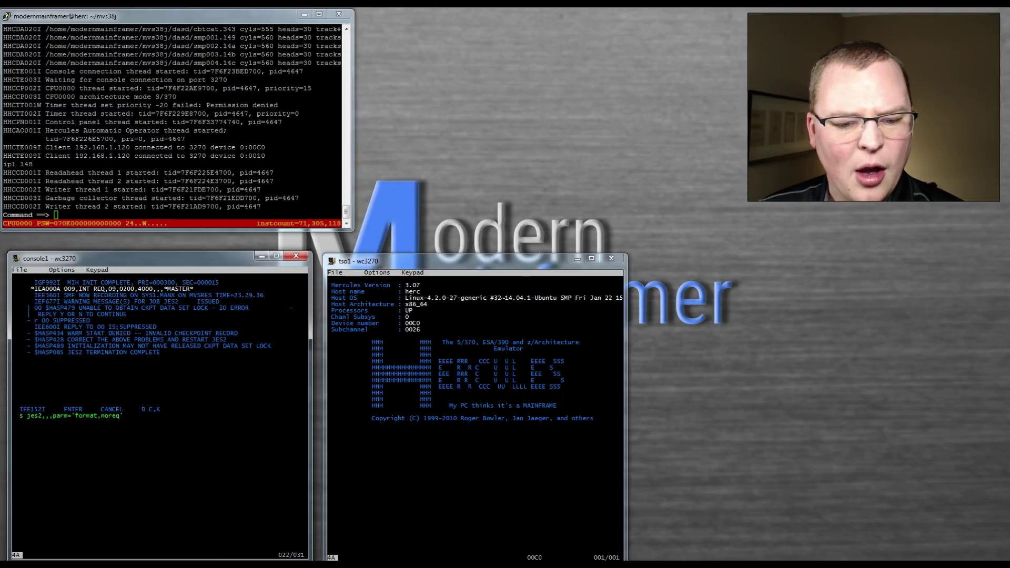
type("'")
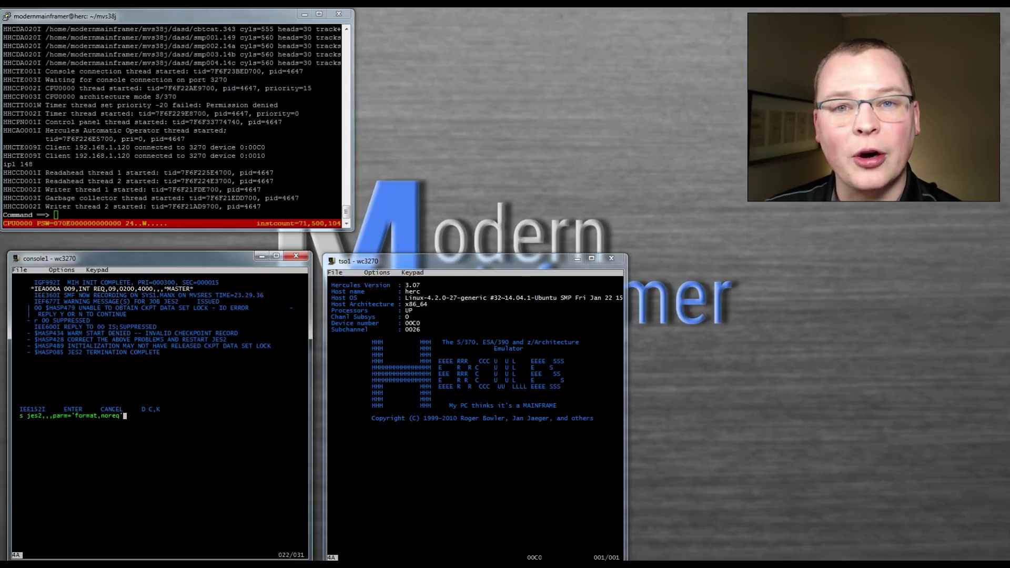
key("Return")
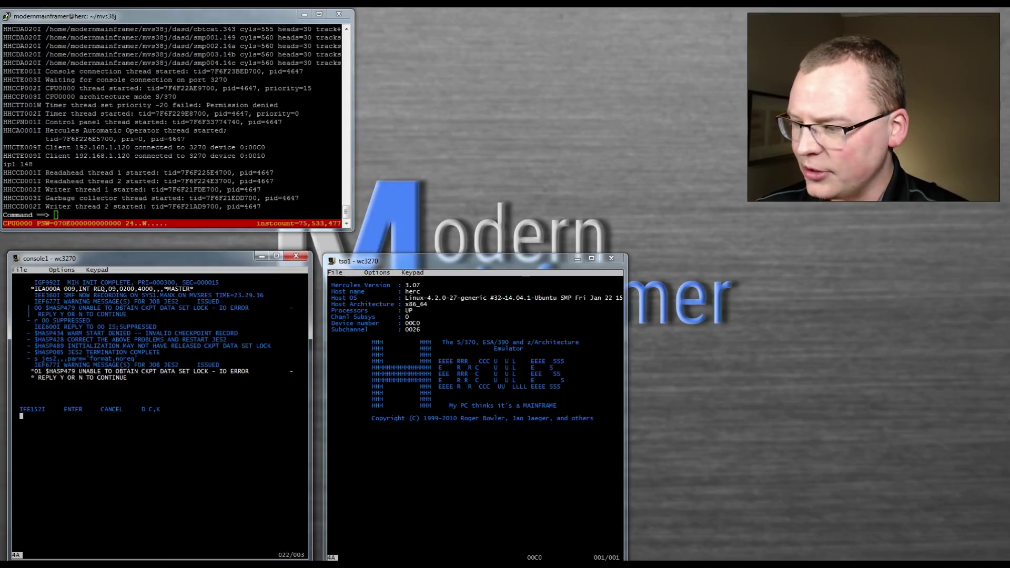
type("r 01")
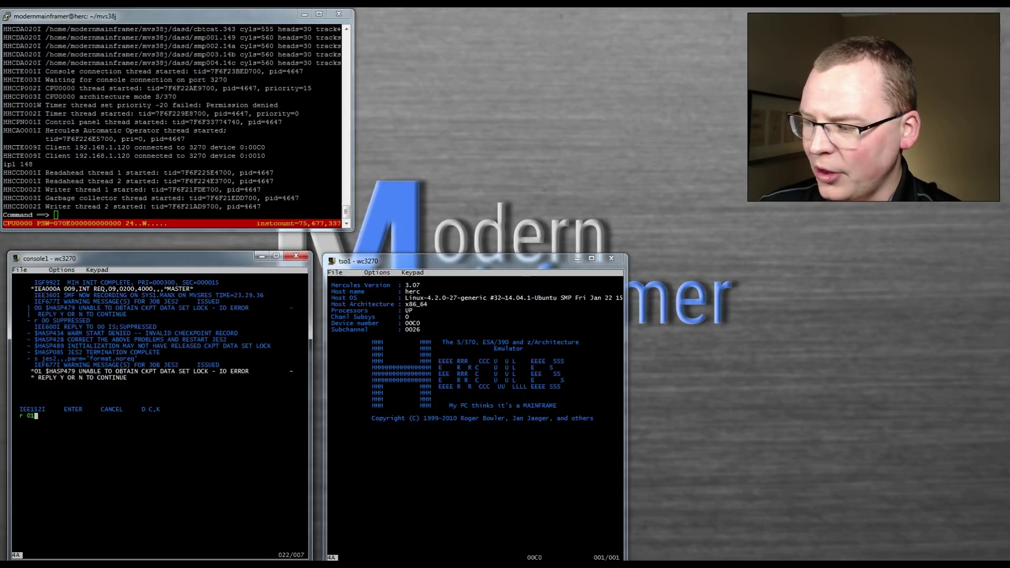
type(",y")
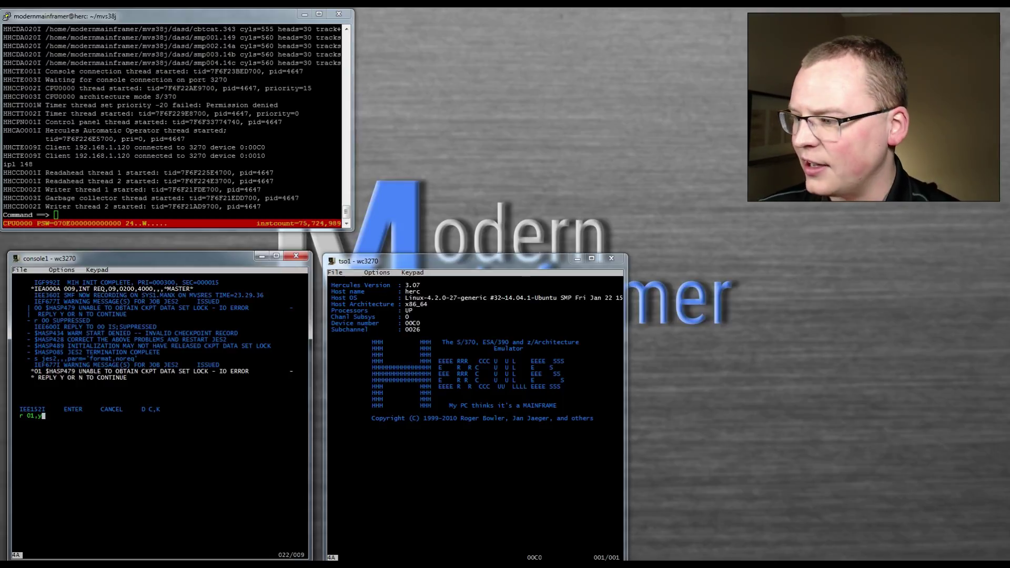
key("Return")
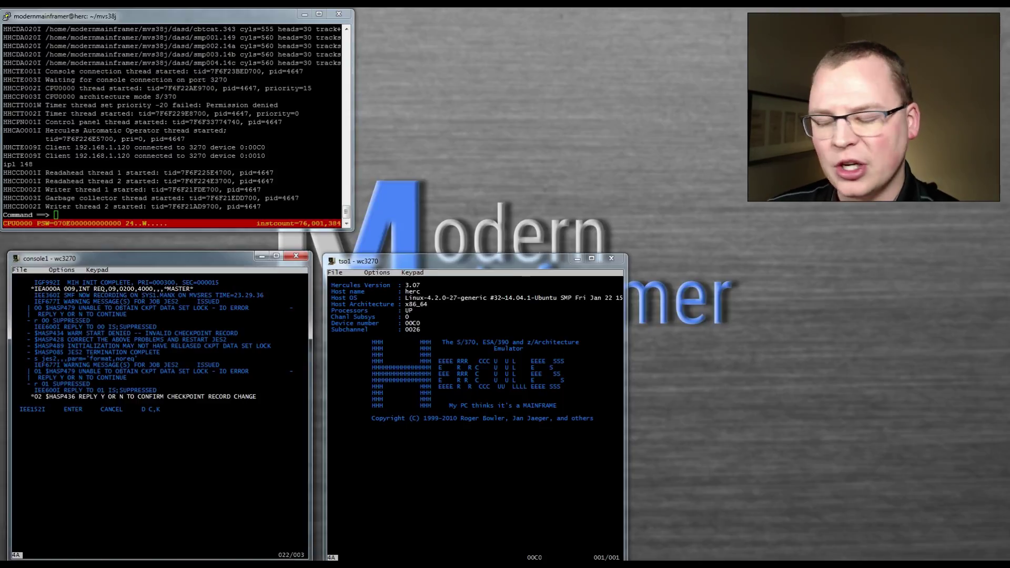
type("r")
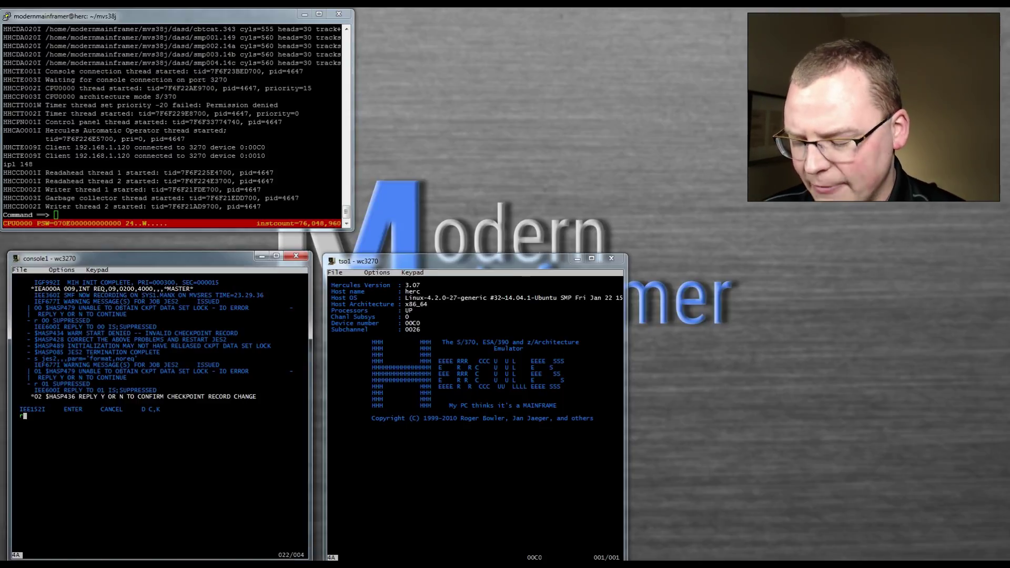
type(" 02")
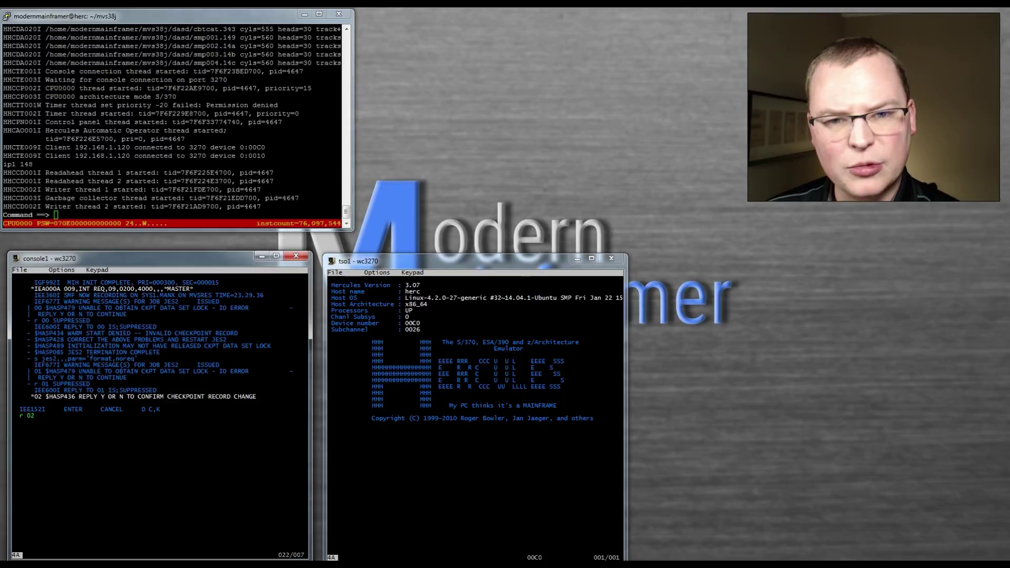
type(",")
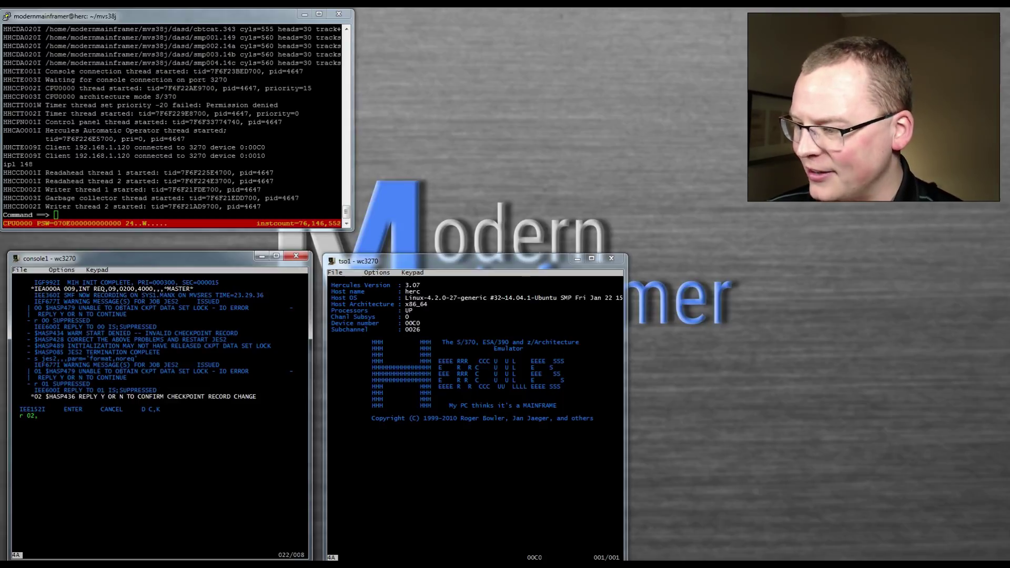
type("y")
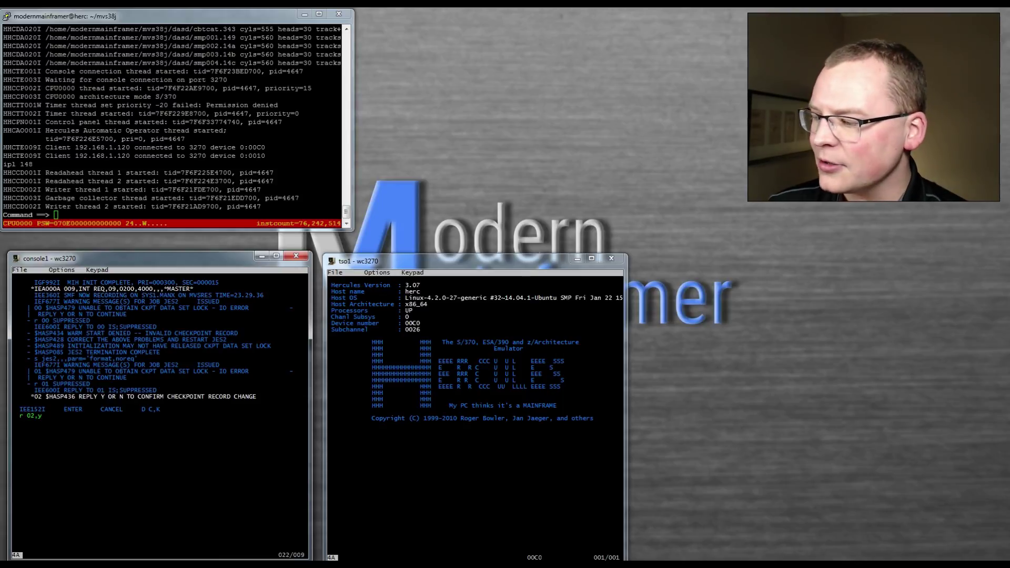
key("Return")
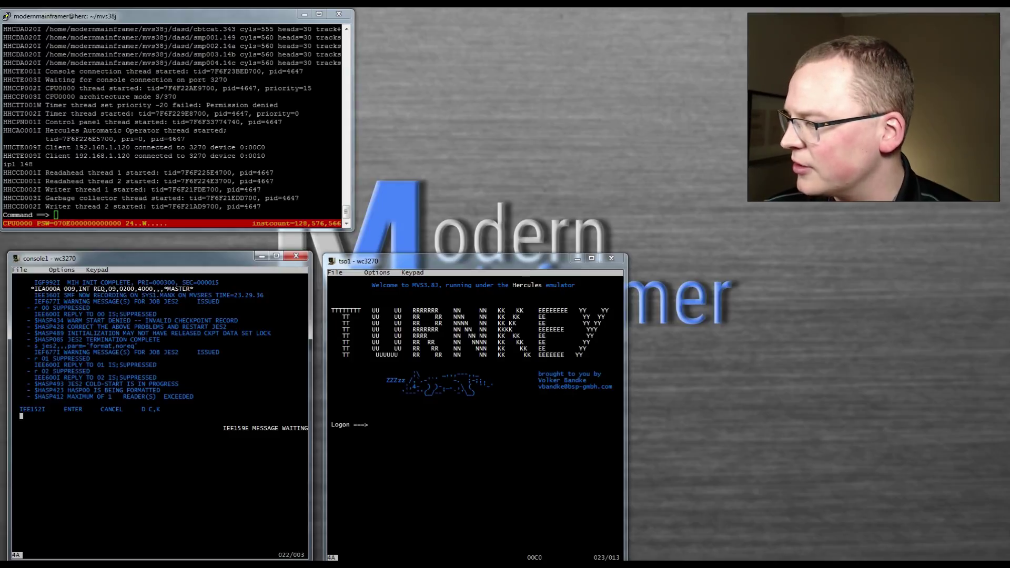
- Return to the console1 command line and wait for IKT007I TCAS ACCEPTING LOGONS
key("Tab")
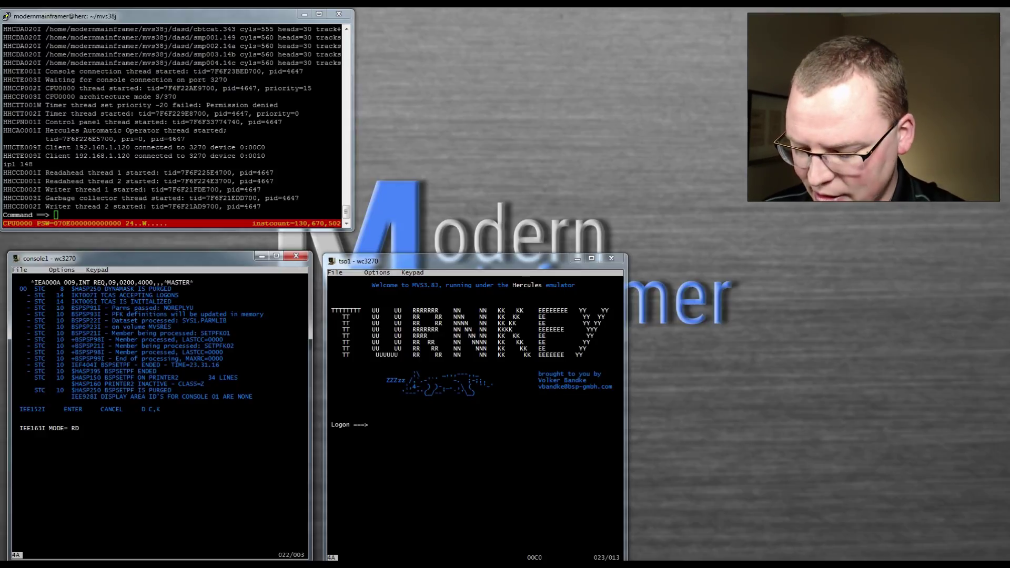
- Display active jobs on console1, confirming JES2, NET and TSO are running, then focus tso1
type("c,k")
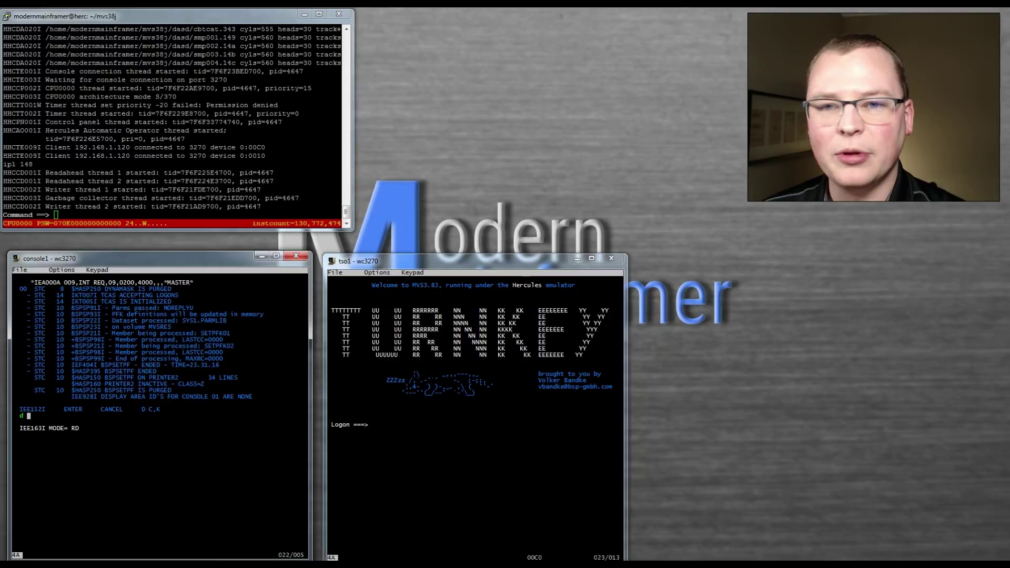
key("Return")
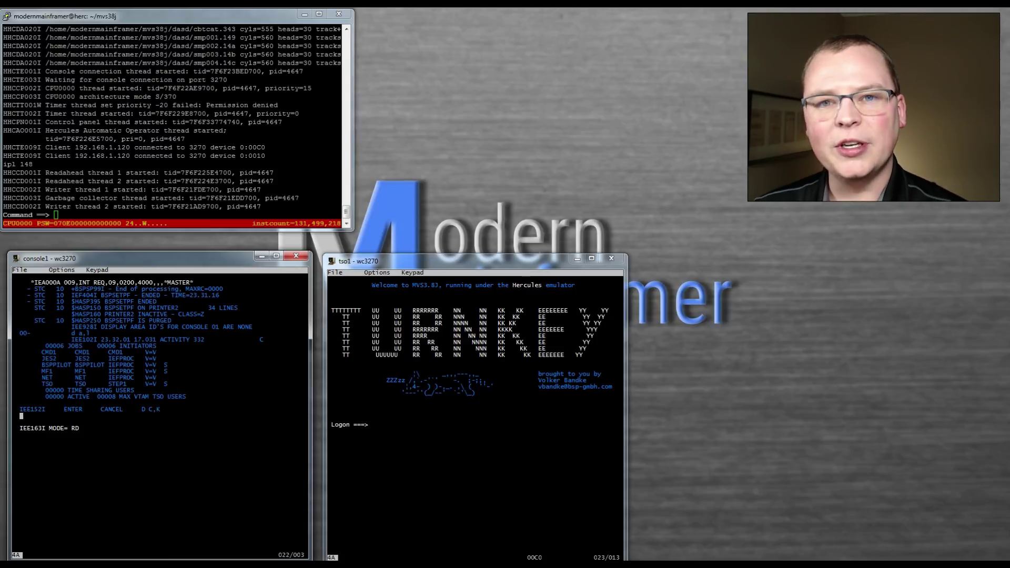
key("alt+Tab")
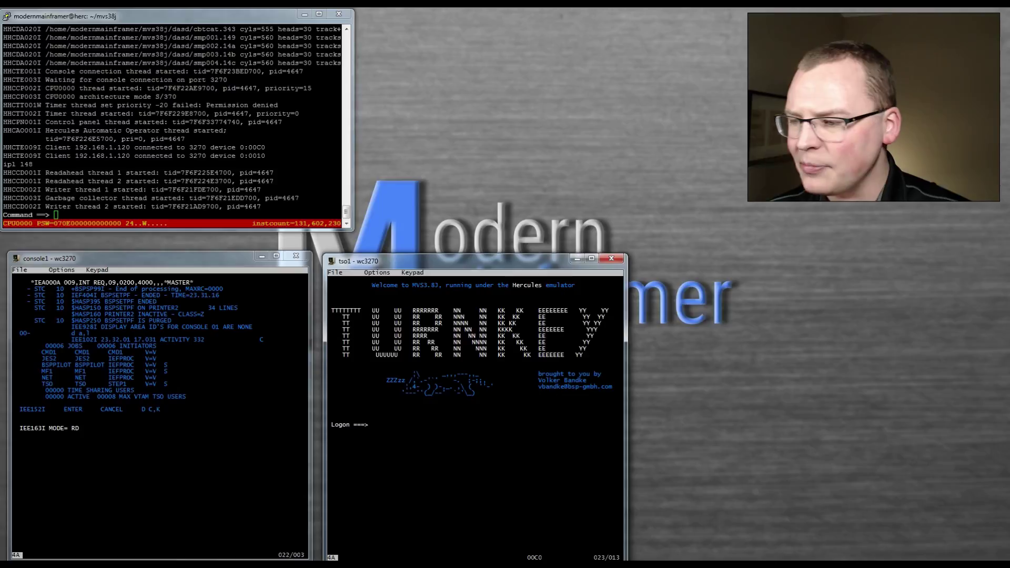
mouse_move(447, 261)
left_mouse_down()
mouse_move(459, 252)
mouse_move(450, 258)
left_mouse_up()
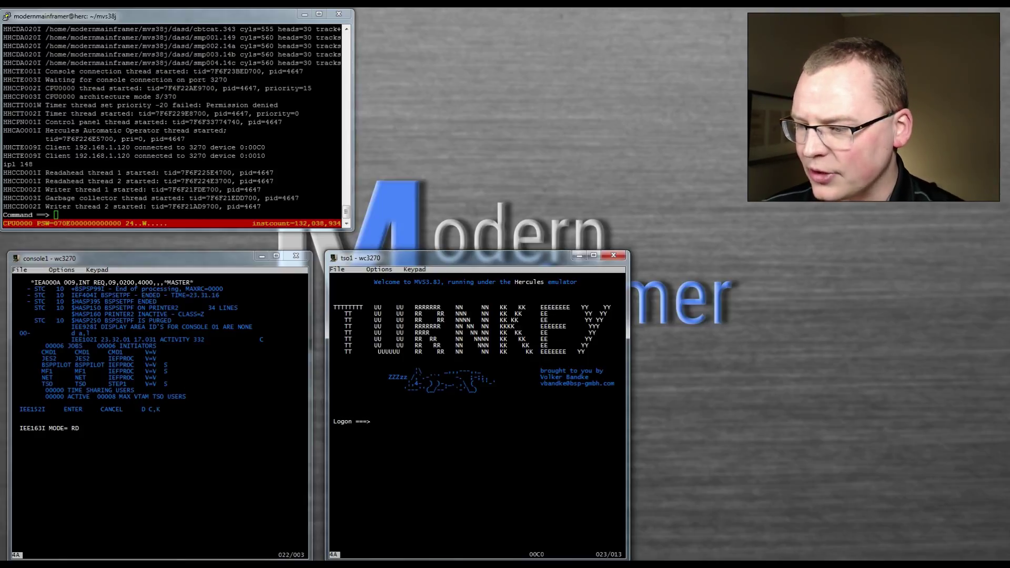
- Log on to TSO with the user id, try ispf (not found), and begin entering rpf
type("muser")
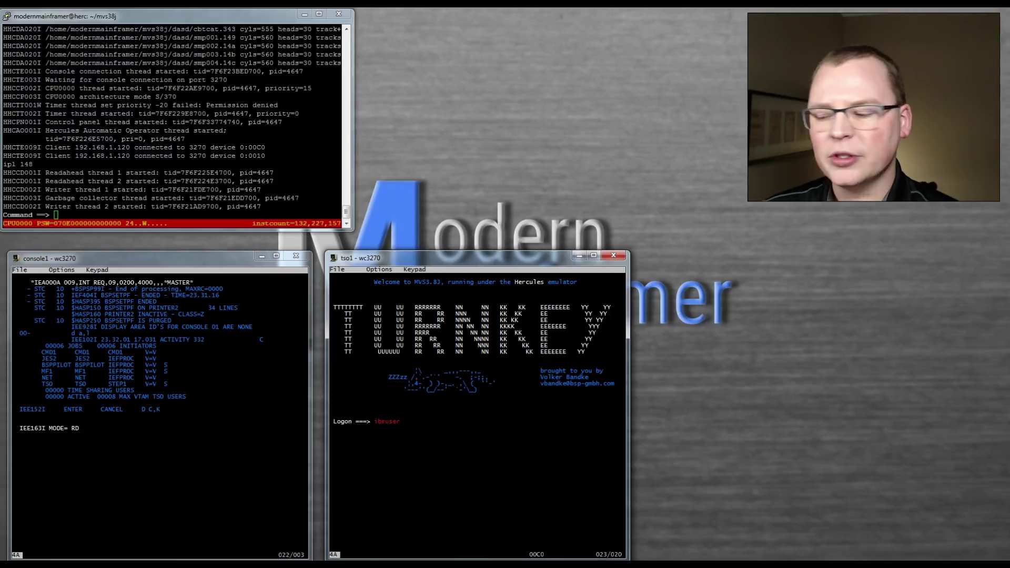
key("Return")
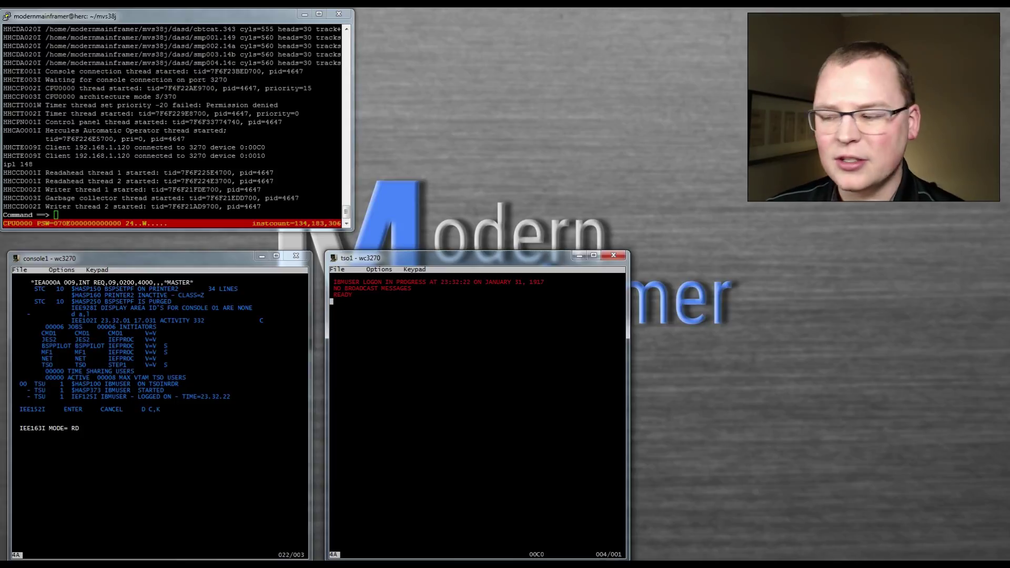
type("ispf")
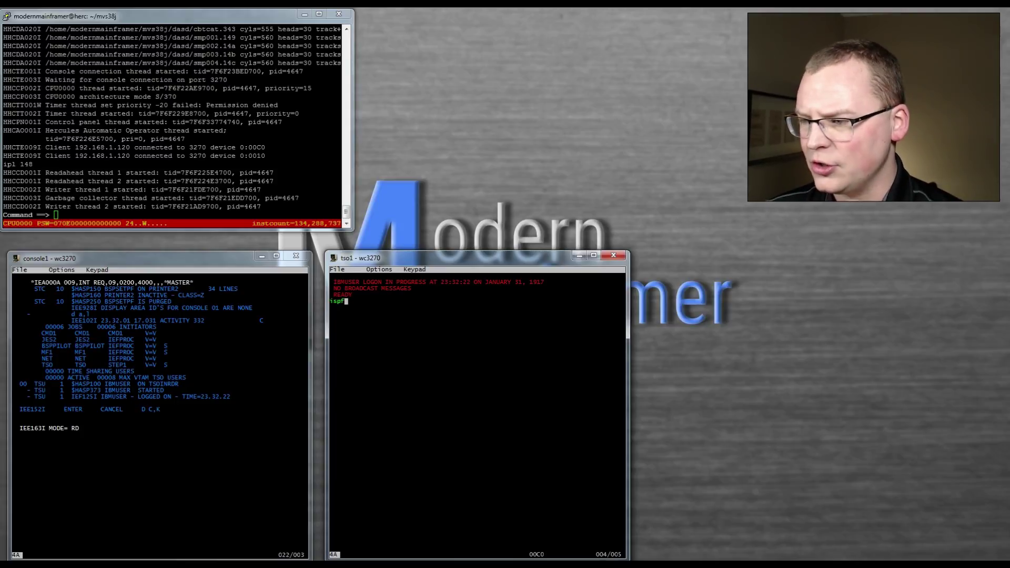
key("Return")
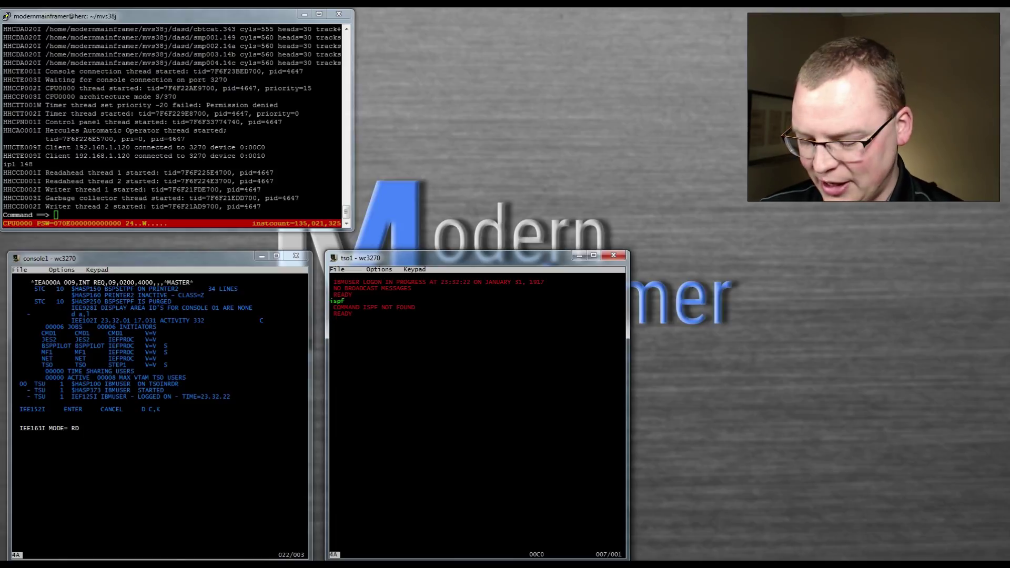
type("rpf")
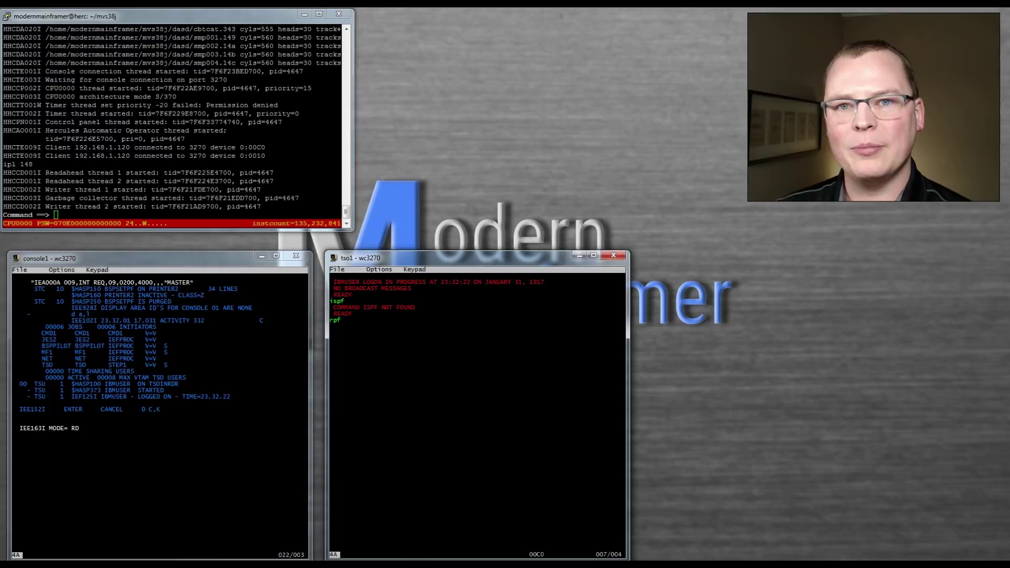
- Launch RPF, view its Utility screen (option 3), then back out to the TSO READY prompt
key("Return")
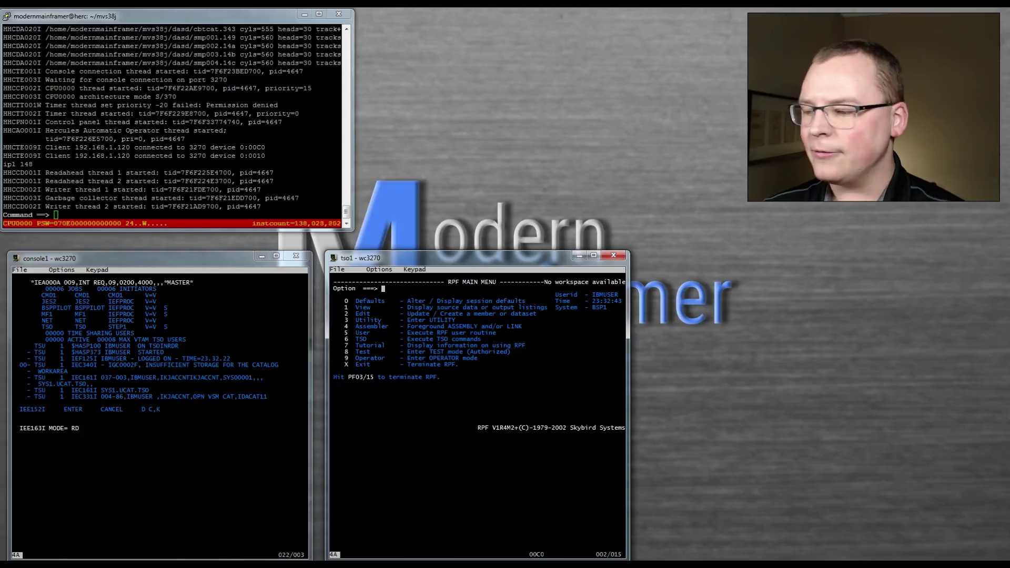
type("3")
key("Return")
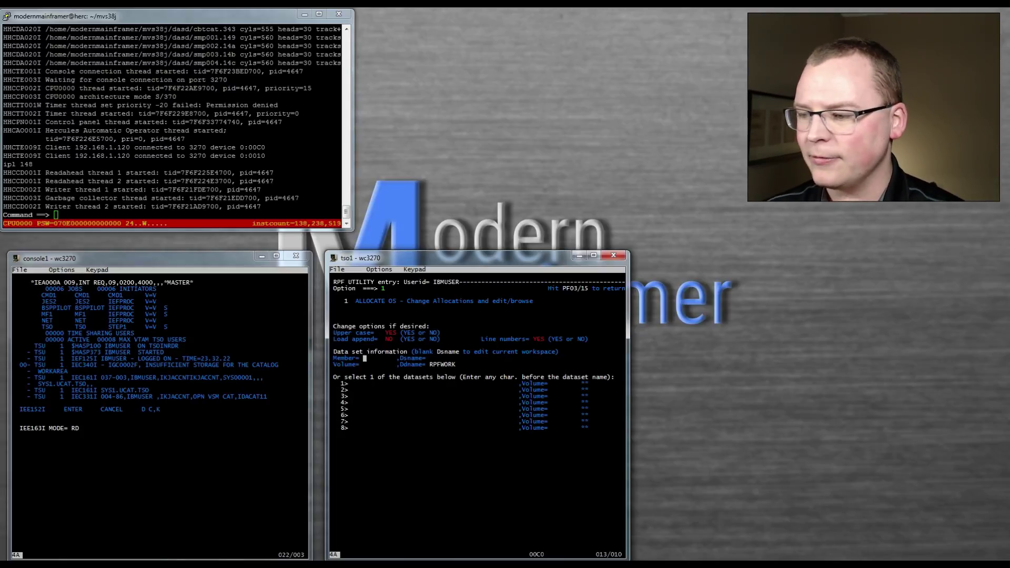
key("F3")
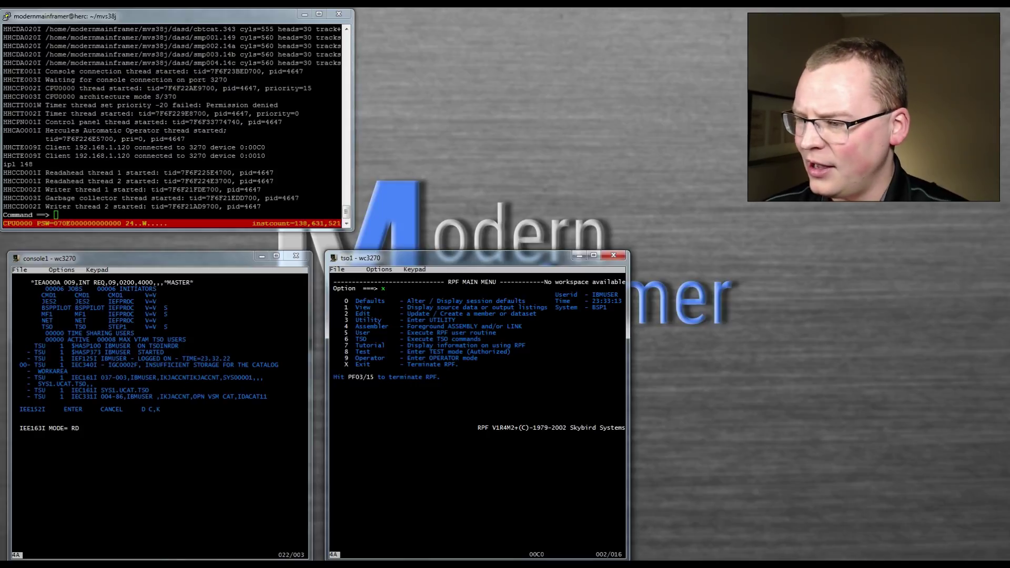
key("Return")
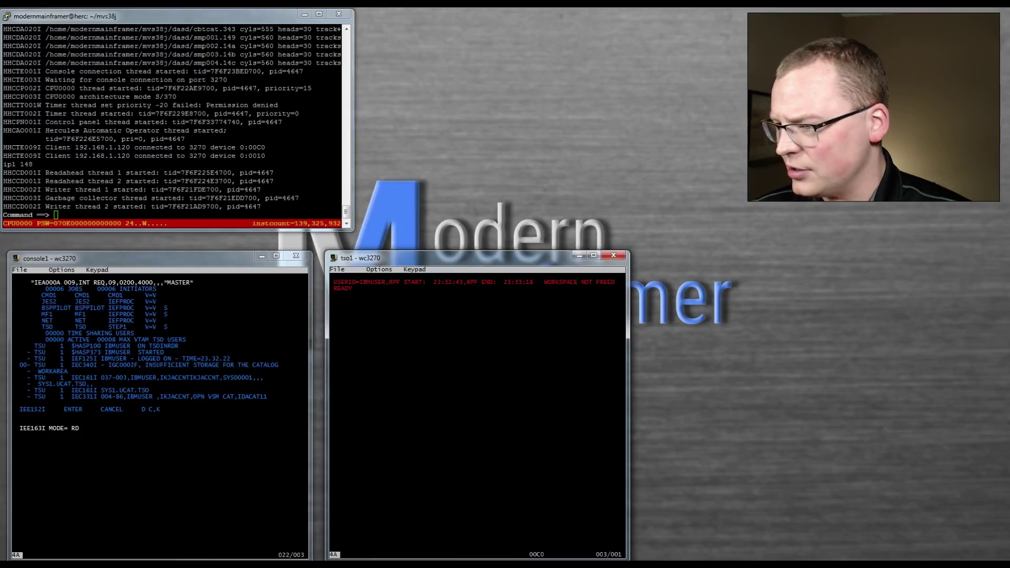
- Issue f bsppilot,shutnow on the operator console for an immediate MVS shutdown
key("alt+Tab")
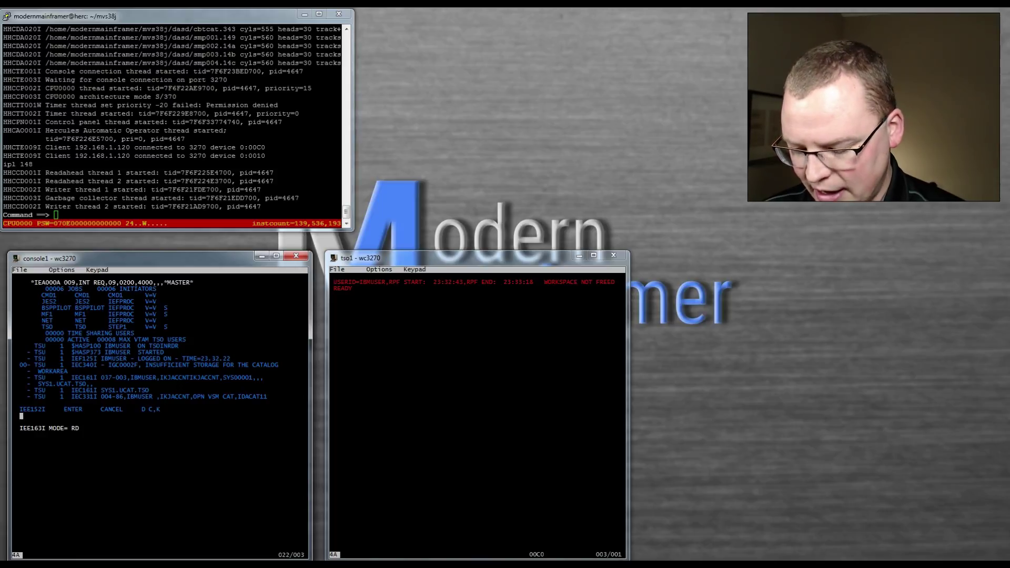
type("f bsp")
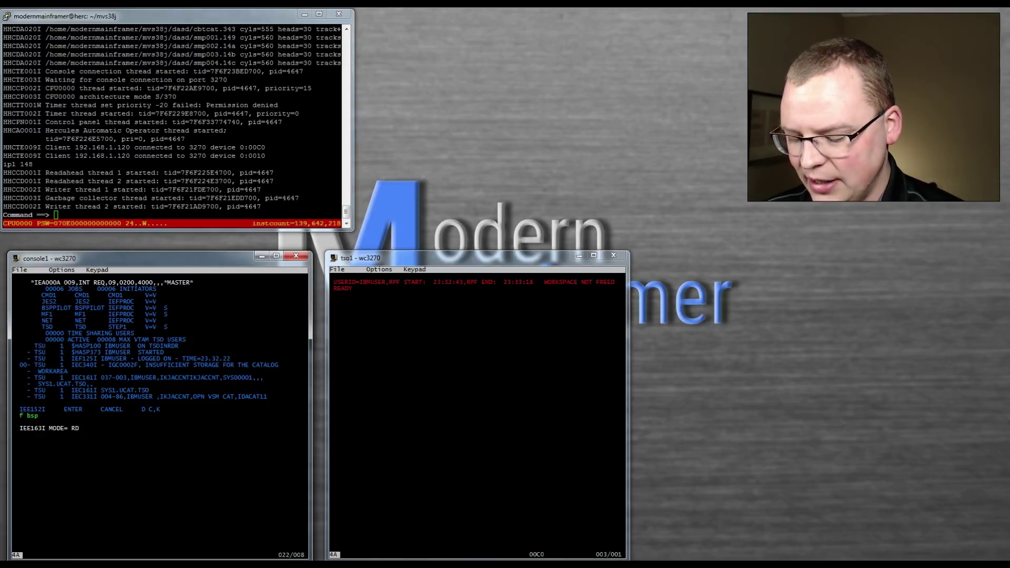
type("pilot,shutnow")
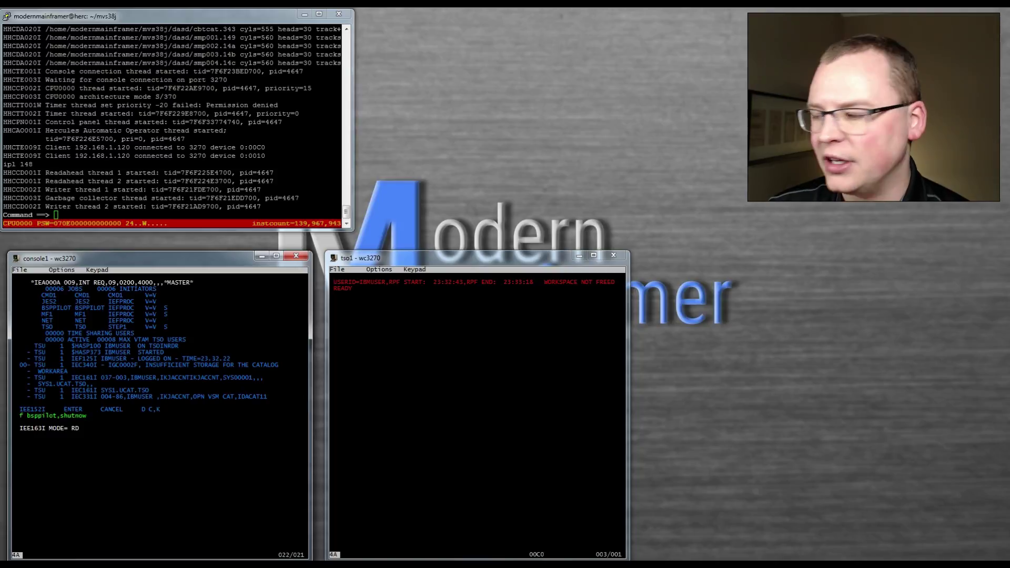
key("Return")
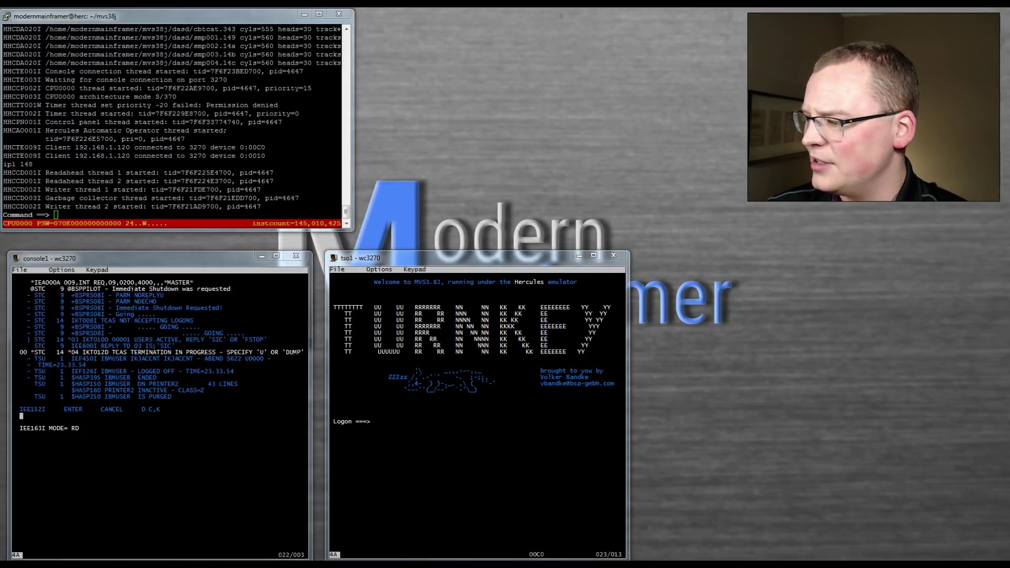
- Run d a,l twice until only JES2 and SMFDAILY remain active after shutdown
type("d a,l")
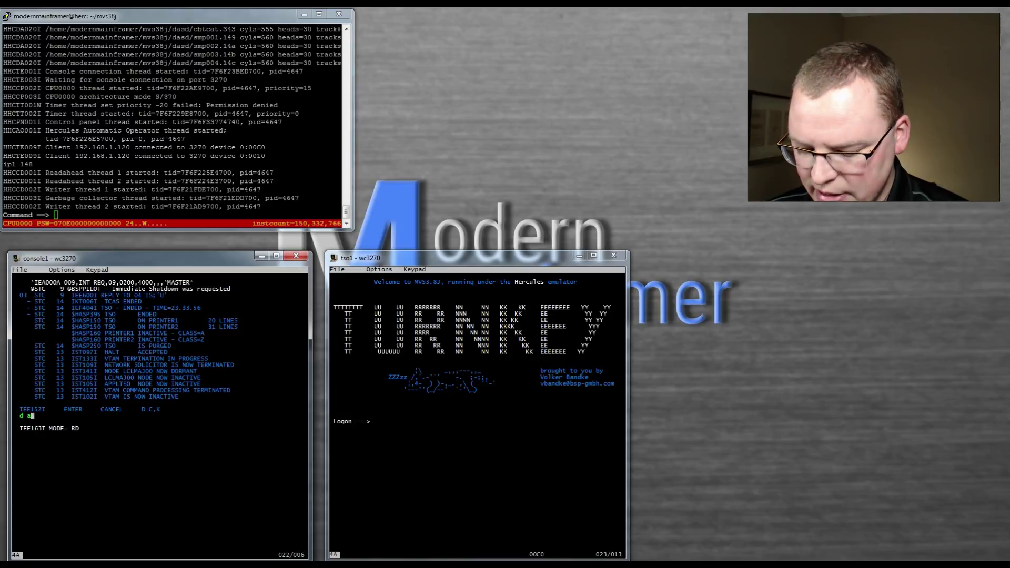
key("Return")
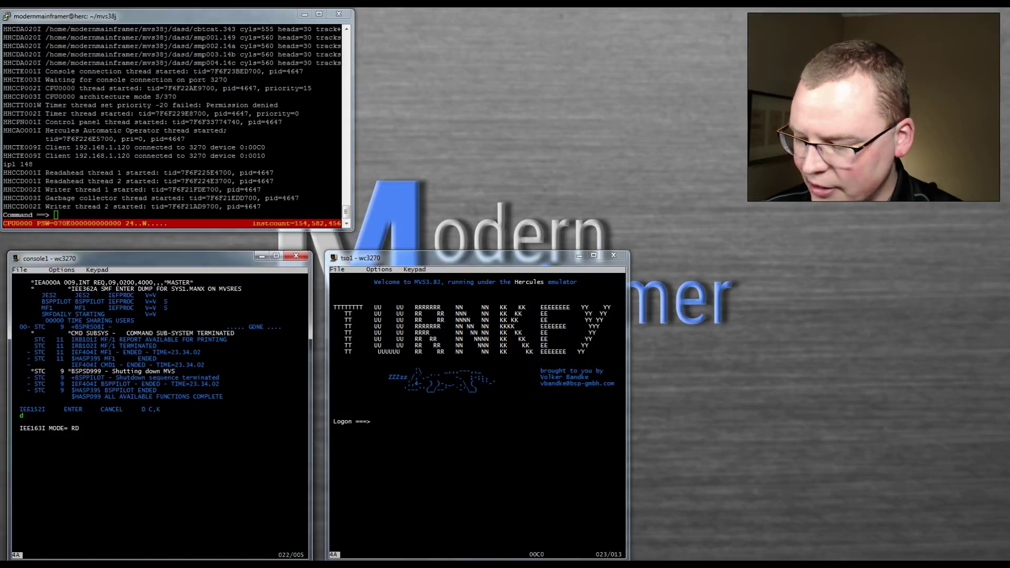
type("d a,l")
key("Return")
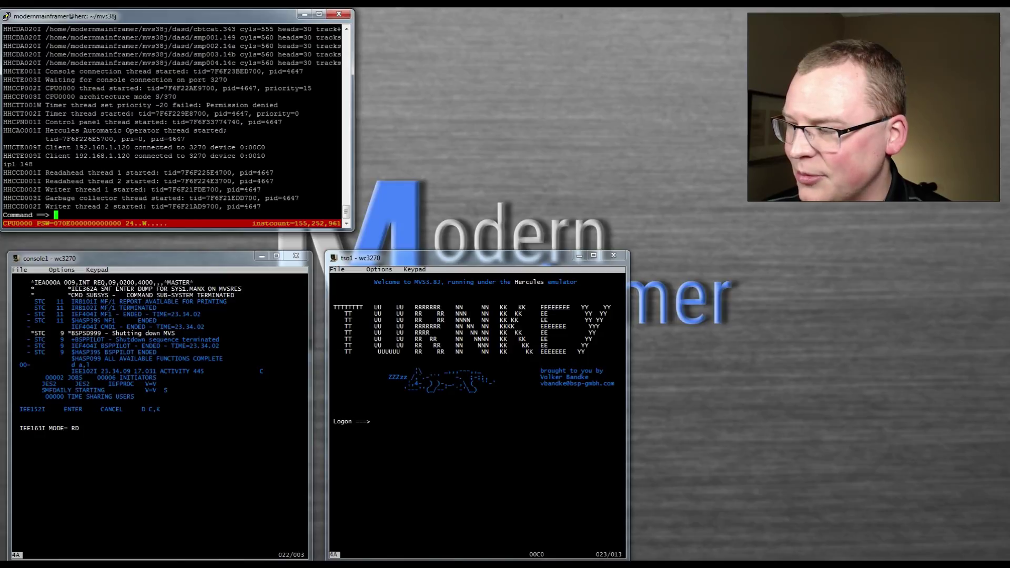
- Enter quit to terminate Hercules, then briefly review the tutorial page and minimize it
type("quit")
key("Return")
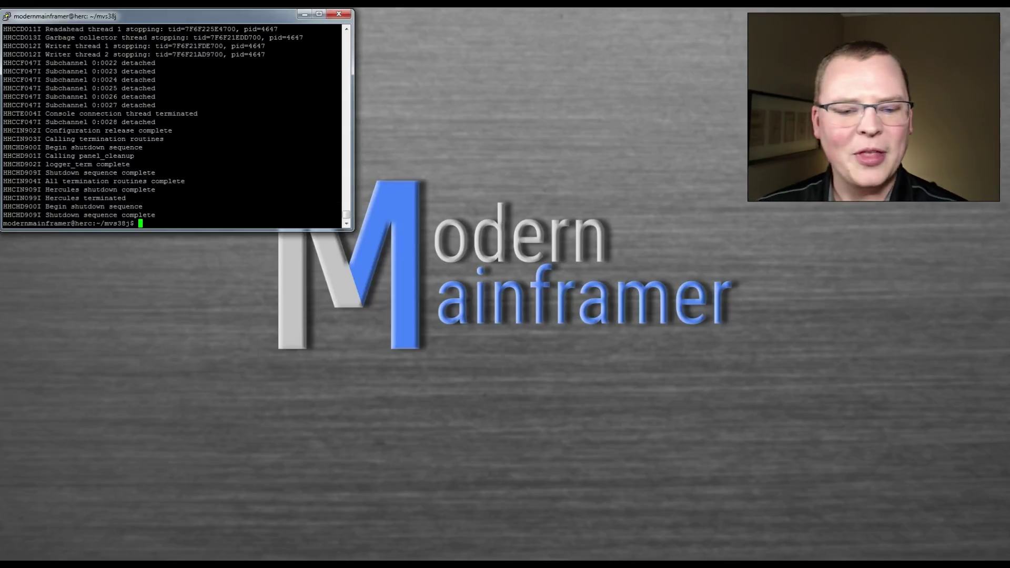
key("alt+Tab")
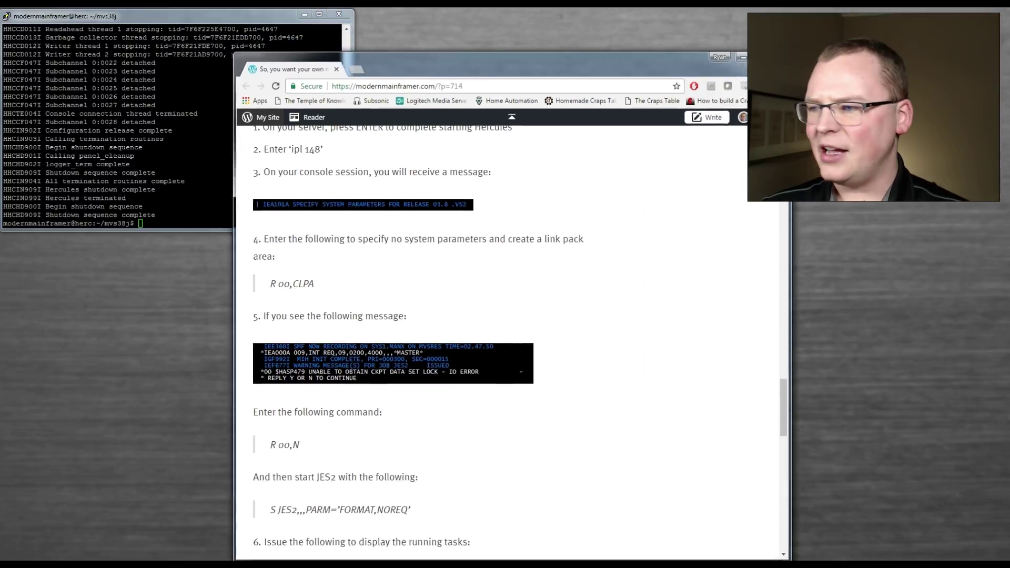
scroll(526, 316, "down", 2)
scroll(526, 341, "up", 5)
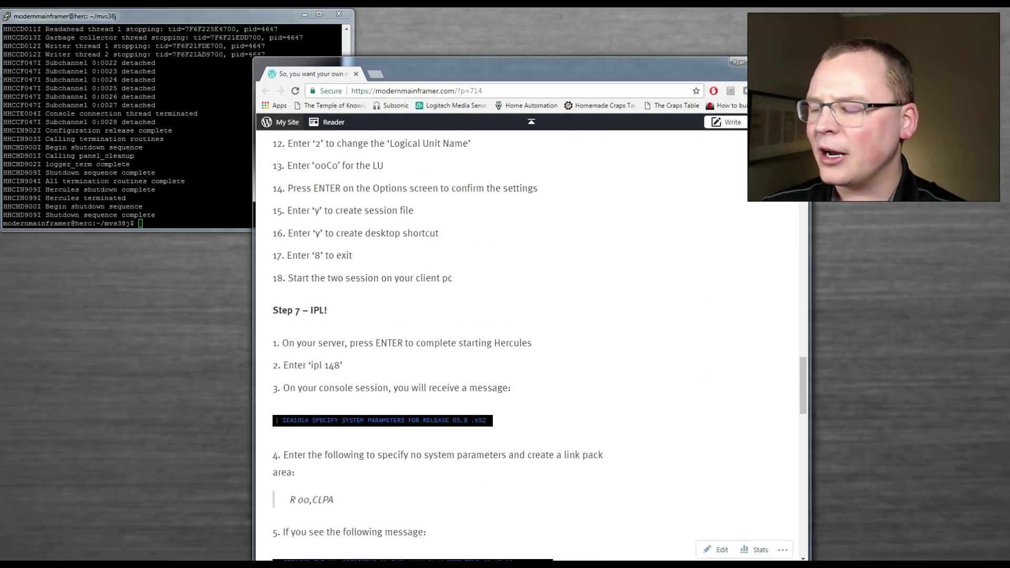
scroll(526, 342, "up", 8)
scroll(526, 342, "up", 1)
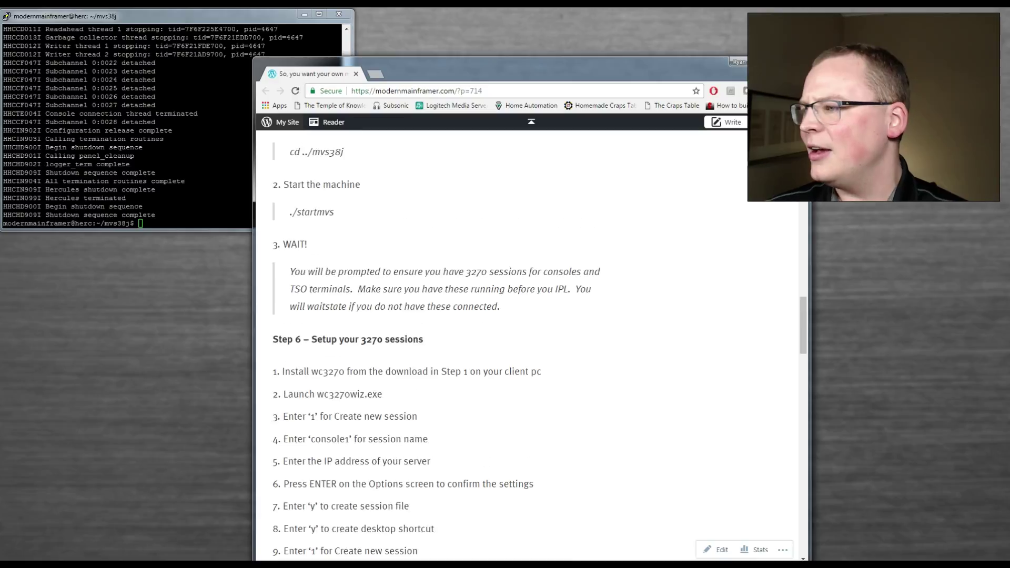
key("super+Down")
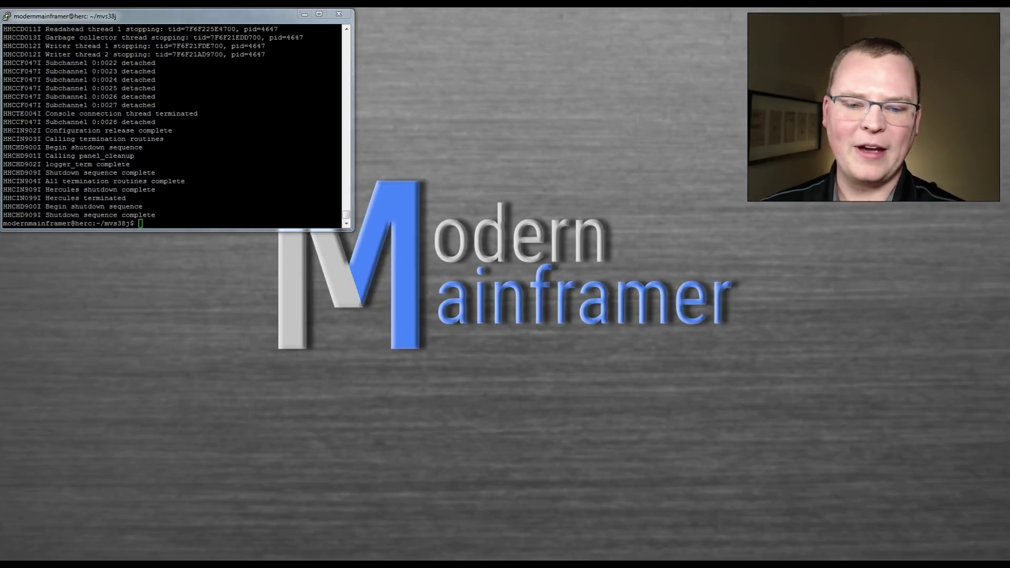